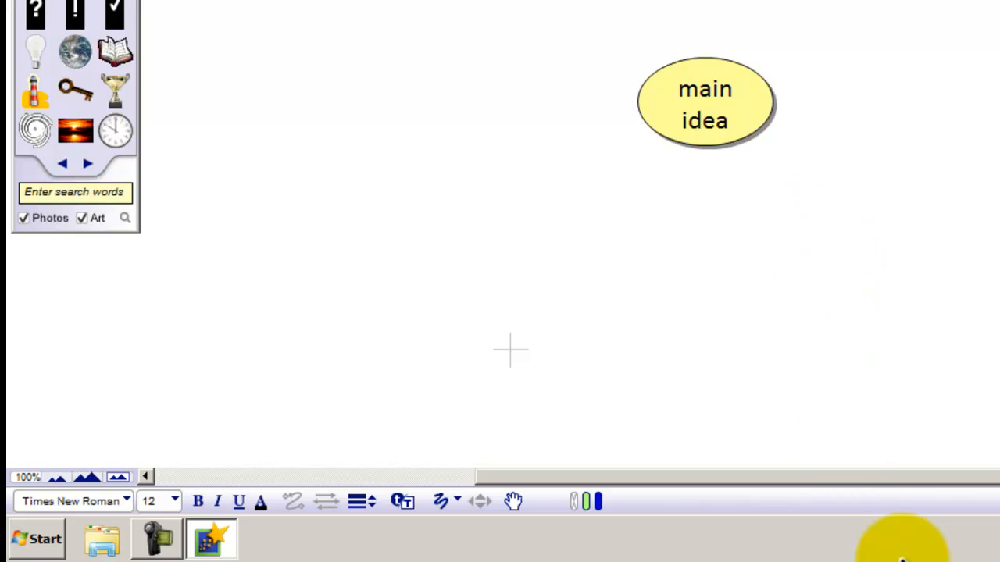
# Step: Reposition the main idea oval slightly and set its Calibri 24 formatting as the default
pyautogui.moveTo(745, 121); pyautogui.dragTo(769, 153)
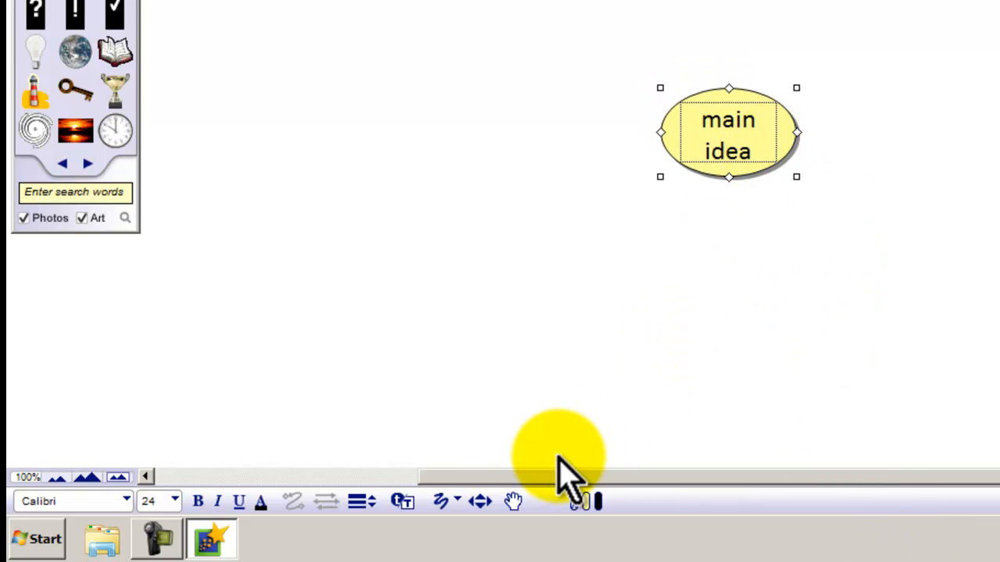
pyautogui.click(413, 498)
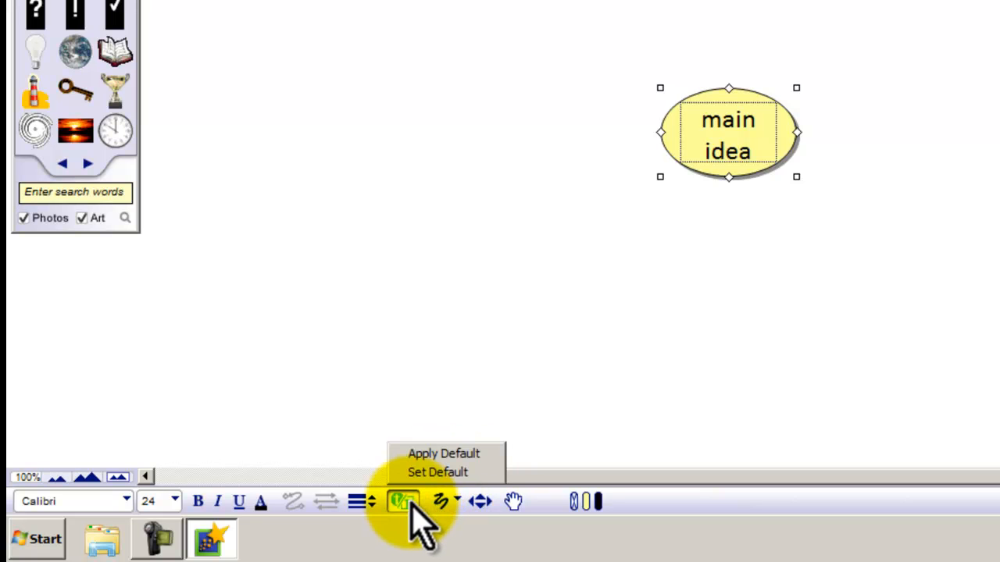
pyautogui.click(438, 473)
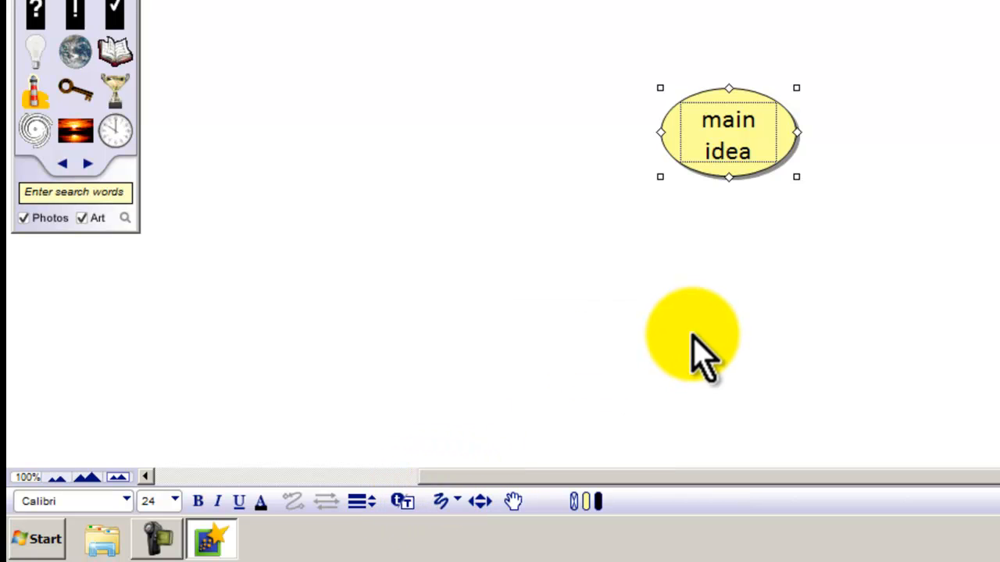
pyautogui.click(692, 339)
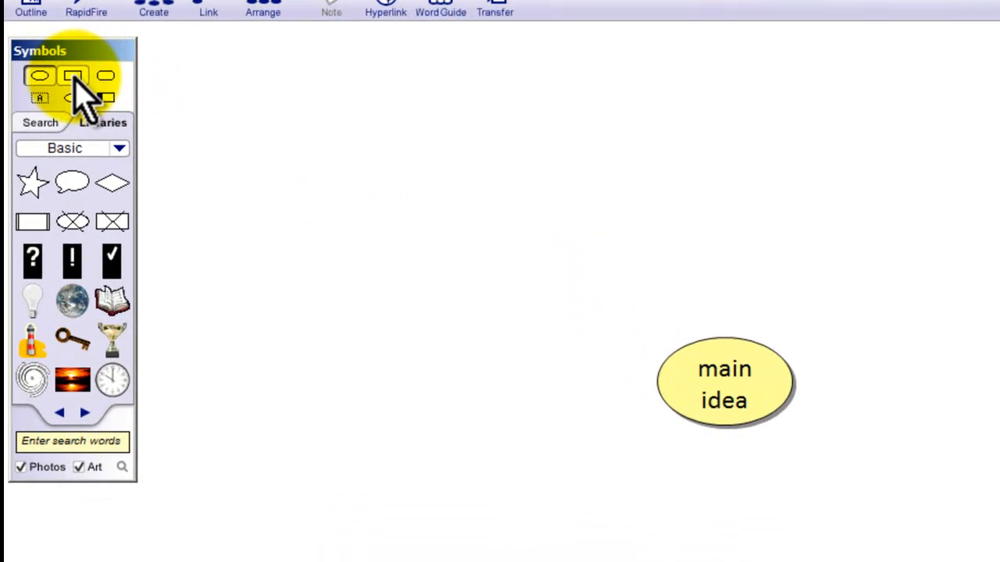
# Step: Place a rectangle, two rounded rectangles and a cloud symbol around the main idea oval
pyautogui.moveTo(118, 97); pyautogui.dragTo(478, 375)
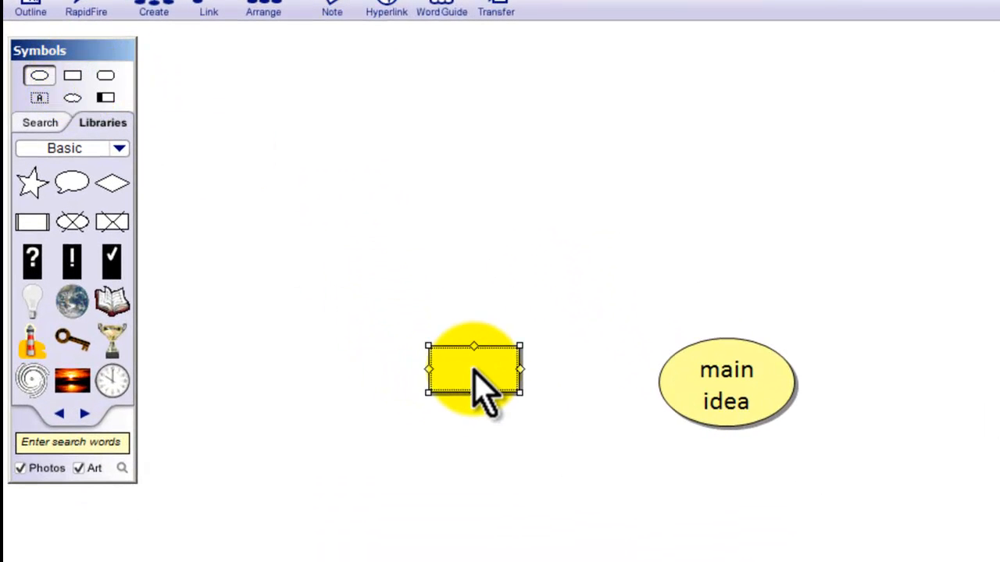
pyautogui.moveTo(106, 78); pyautogui.dragTo(578, 559)
pyautogui.moveTo(112, 81); pyautogui.dragTo(621, 202)
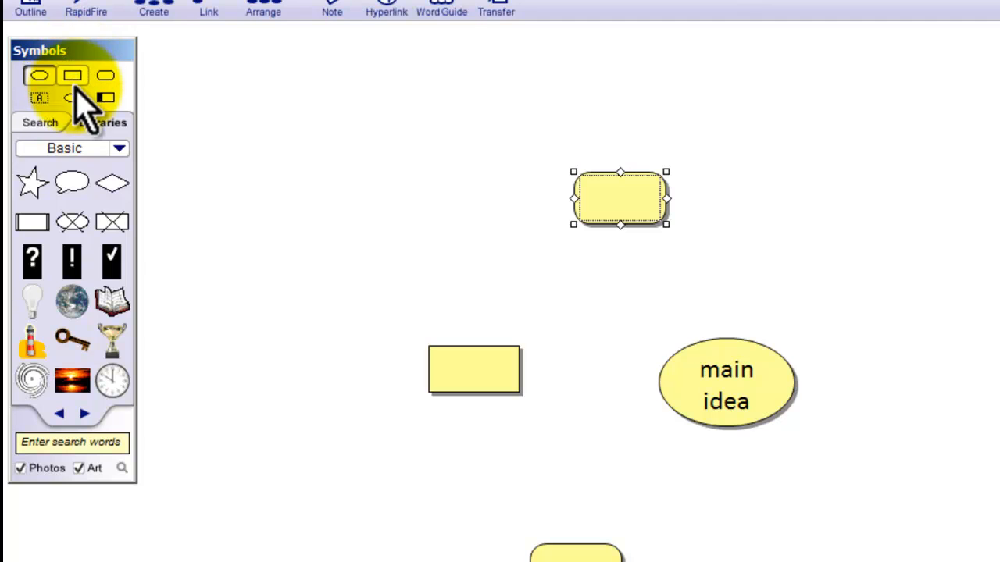
pyautogui.moveTo(76, 95); pyautogui.dragTo(912, 292)
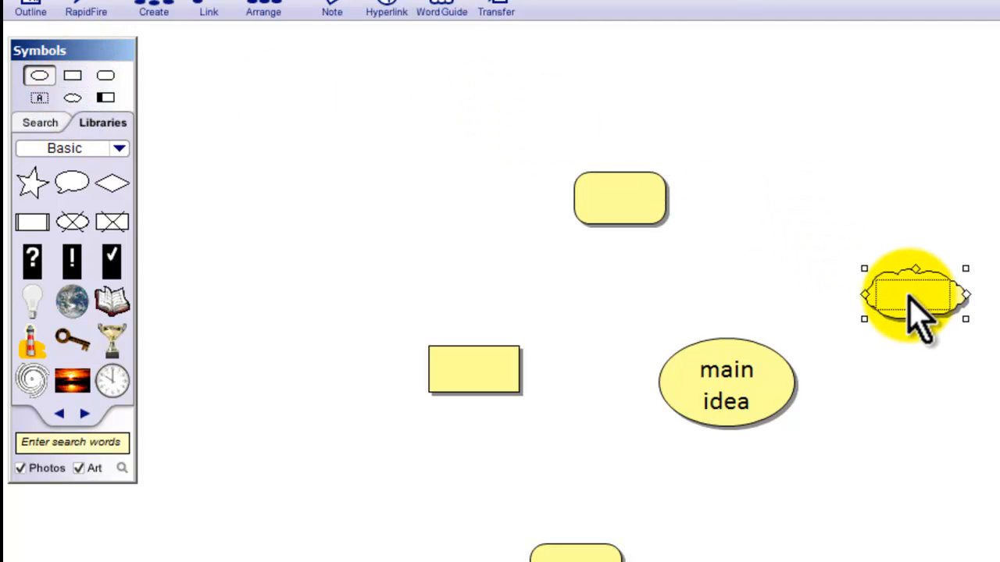
# Step: Switch to the Central Ideas 2 symbol library and place a scroll-with-quill symbol below the cloud
pyautogui.click(119, 149)
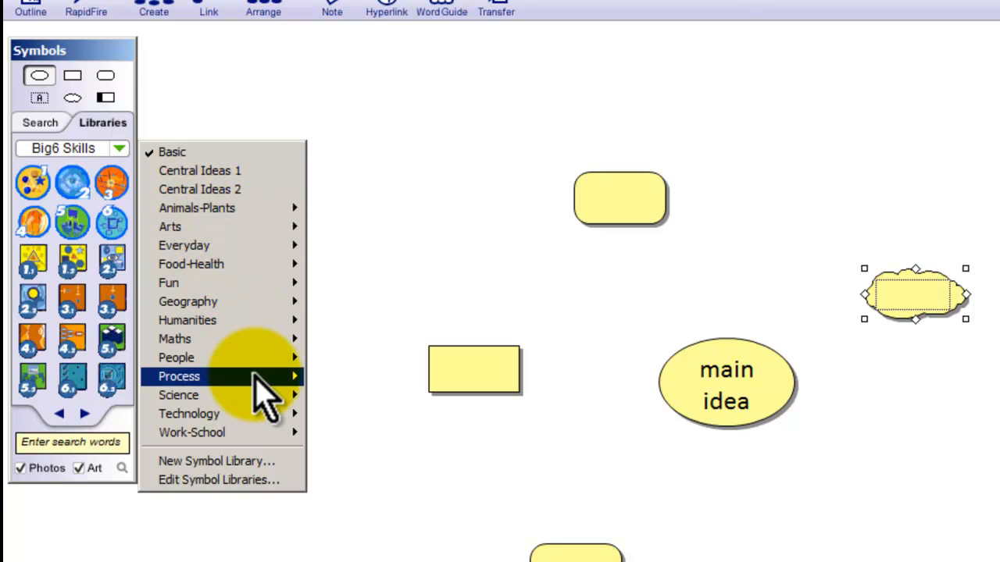
pyautogui.moveTo(259, 392)
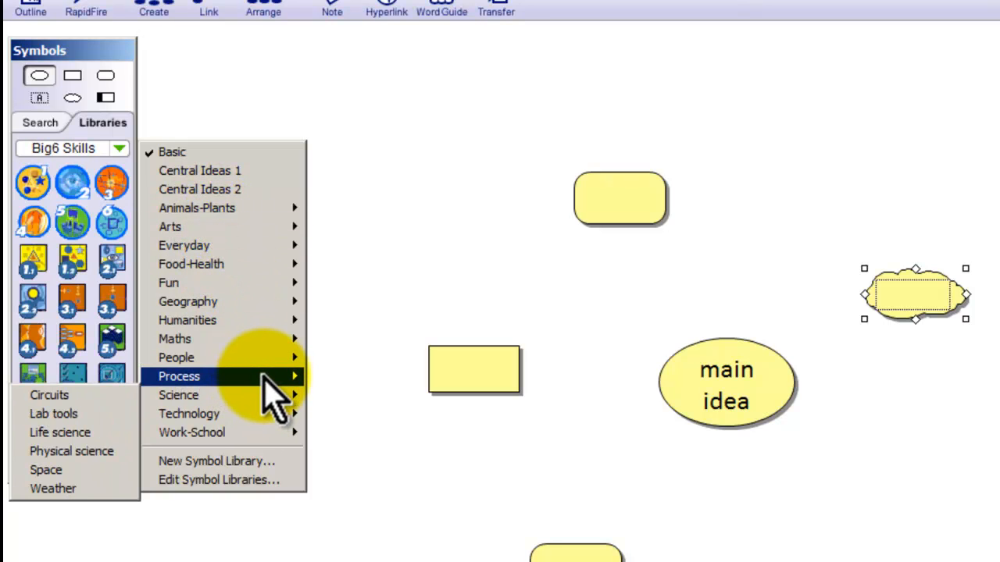
pyautogui.moveTo(267, 412)
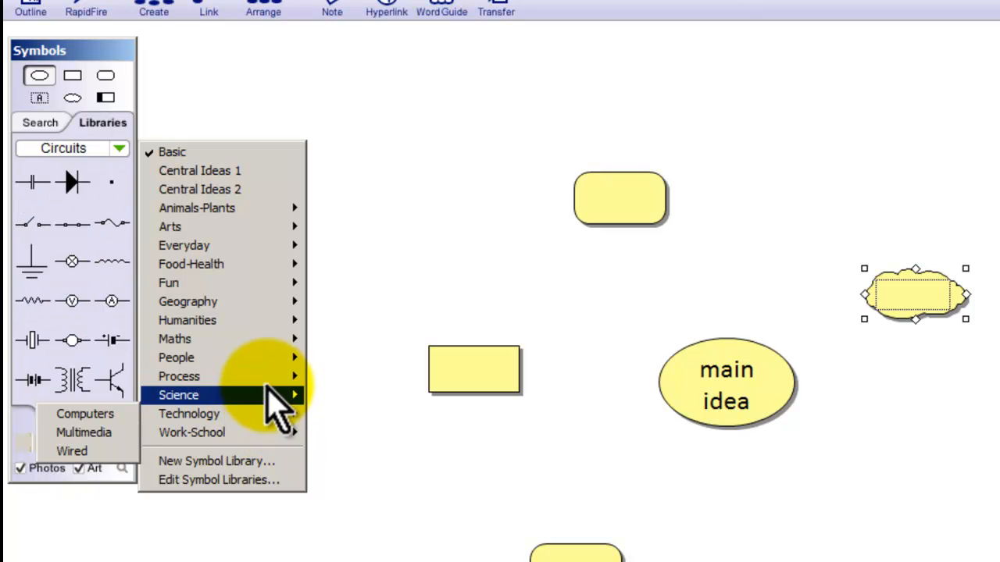
pyautogui.moveTo(275, 348)
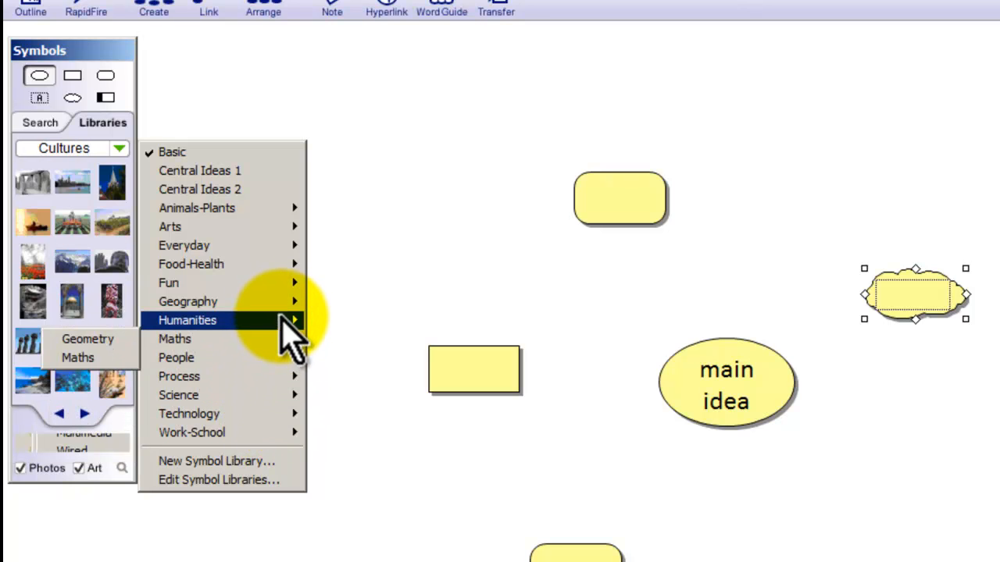
pyautogui.moveTo(291, 316)
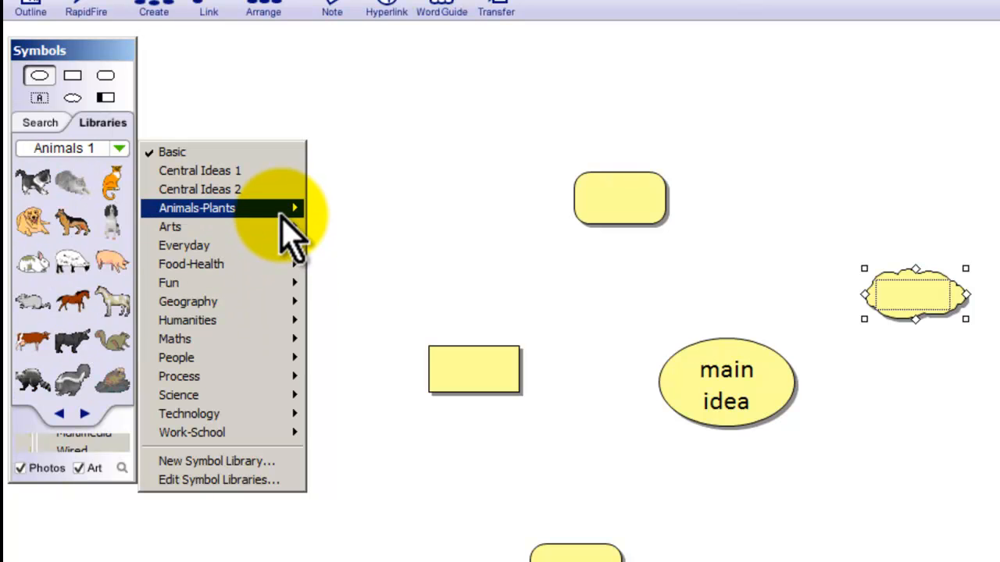
pyautogui.click(262, 194)
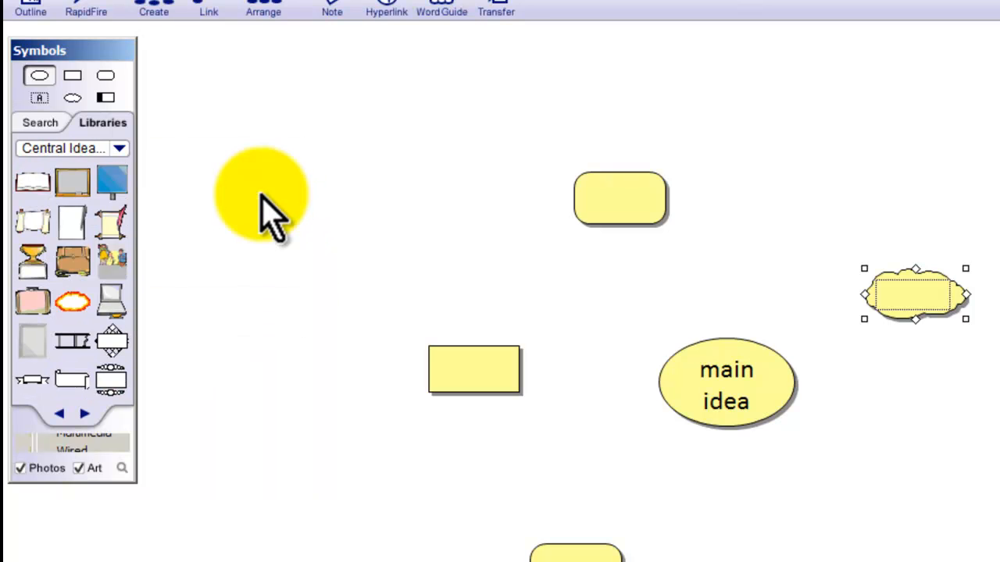
pyautogui.moveTo(104, 230); pyautogui.dragTo(929, 497)
# Step: Change the main idea oval to the scroll-with-quill symbol and cut the separate empty scroll
pyautogui.click(767, 419)
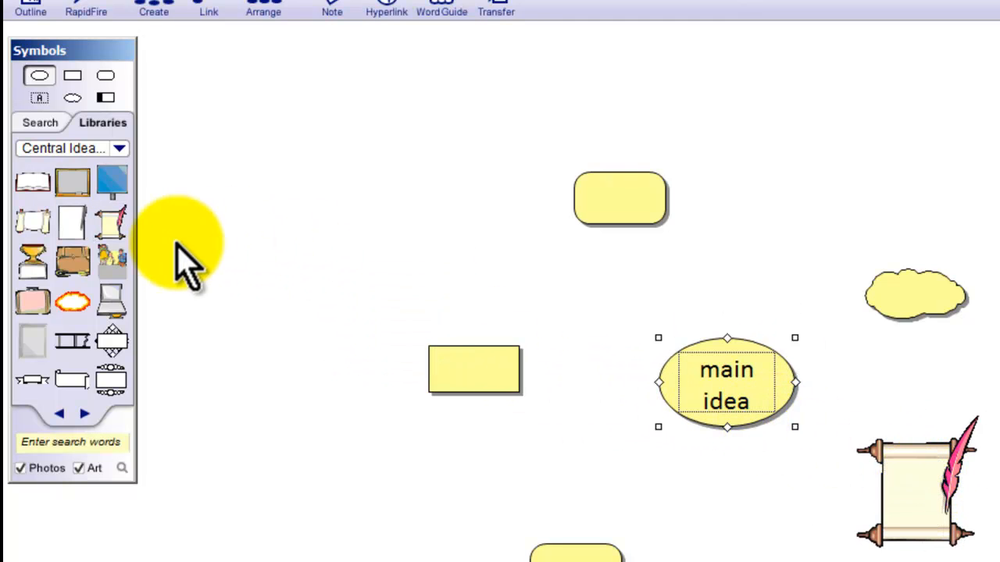
pyautogui.click(111, 233)
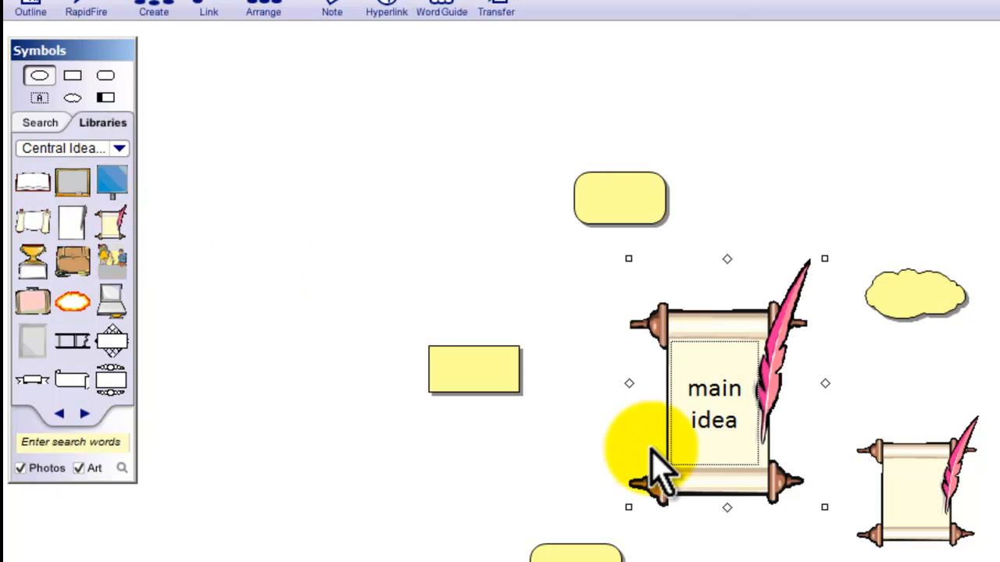
pyautogui.click(924, 521)
pyautogui.rightClick(936, 527)
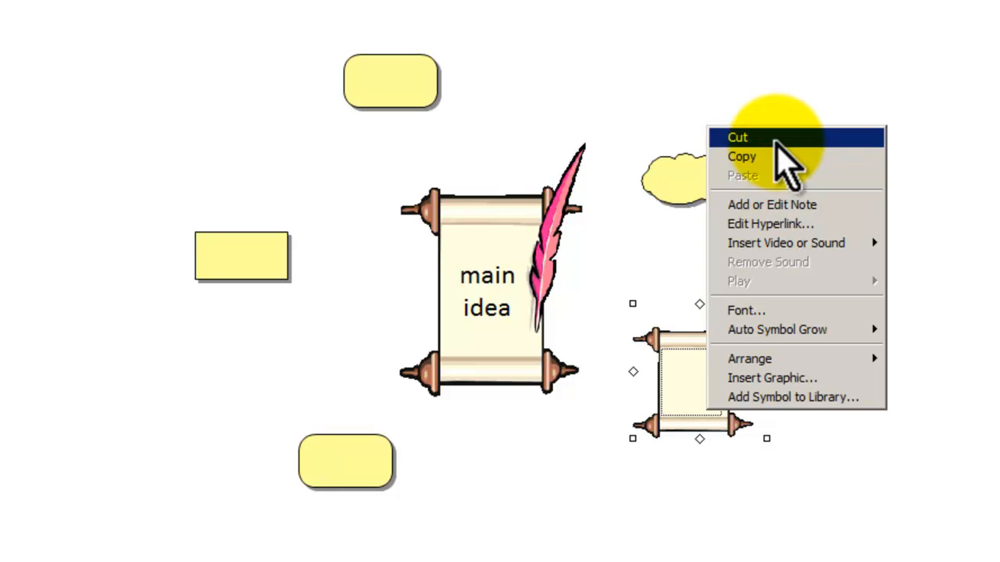
pyautogui.click(773, 138)
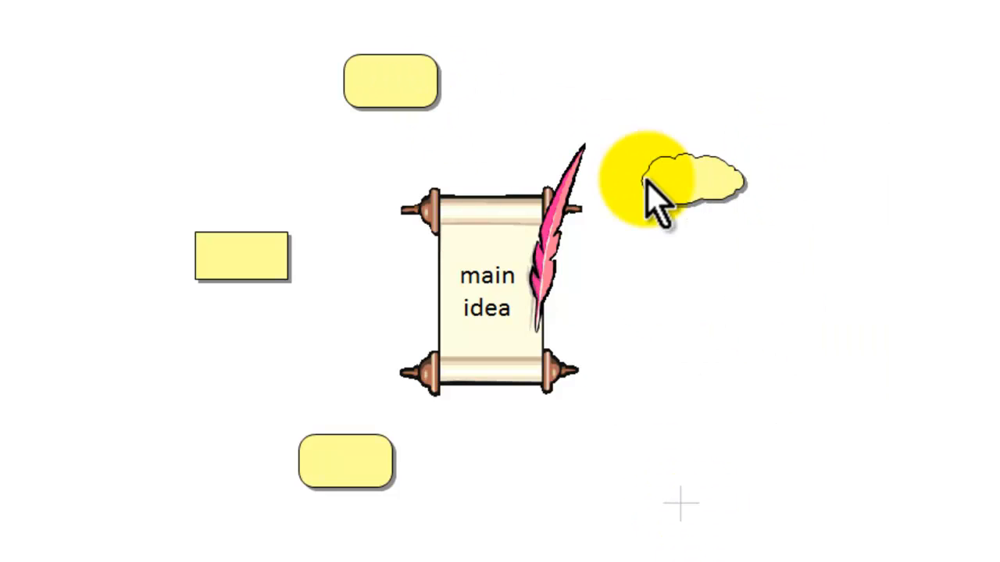
# Step: Label the cloud "idea one" and the rounded rectangle above the main idea "idea two"
pyautogui.click(697, 212)
pyautogui.click(689, 188)
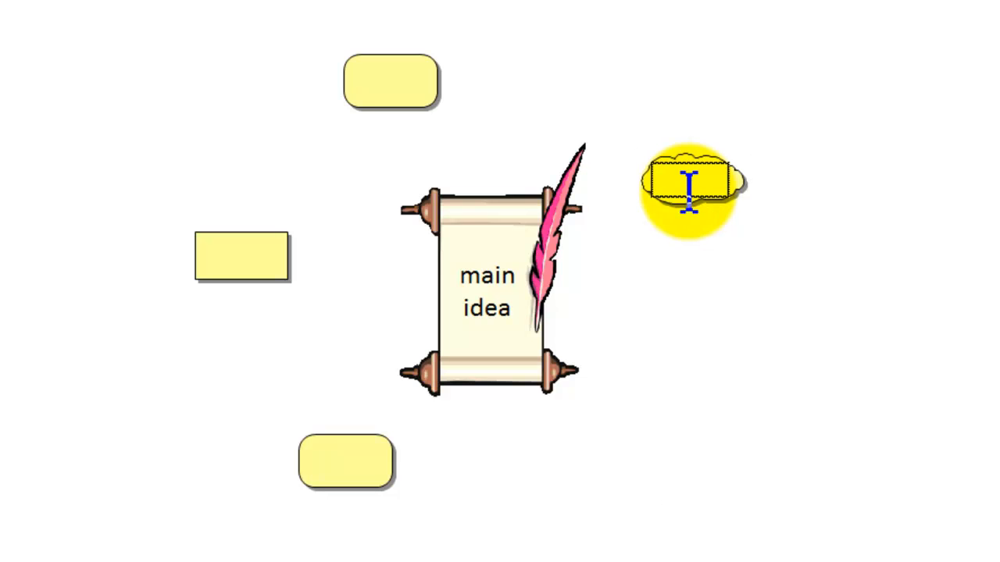
pyautogui.write('idea one')
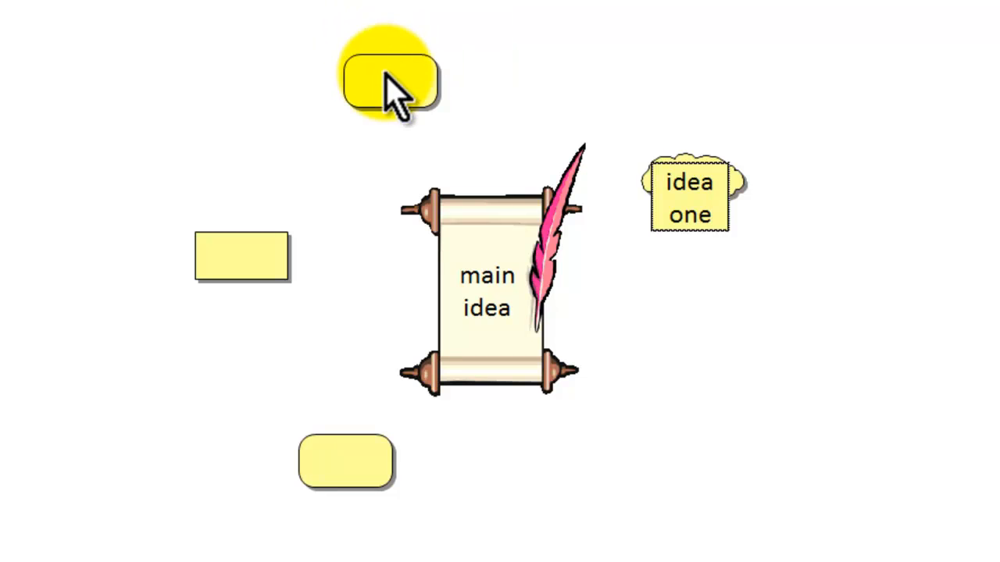
pyautogui.click(391, 83)
pyautogui.click(391, 83)
pyautogui.write('idea two')
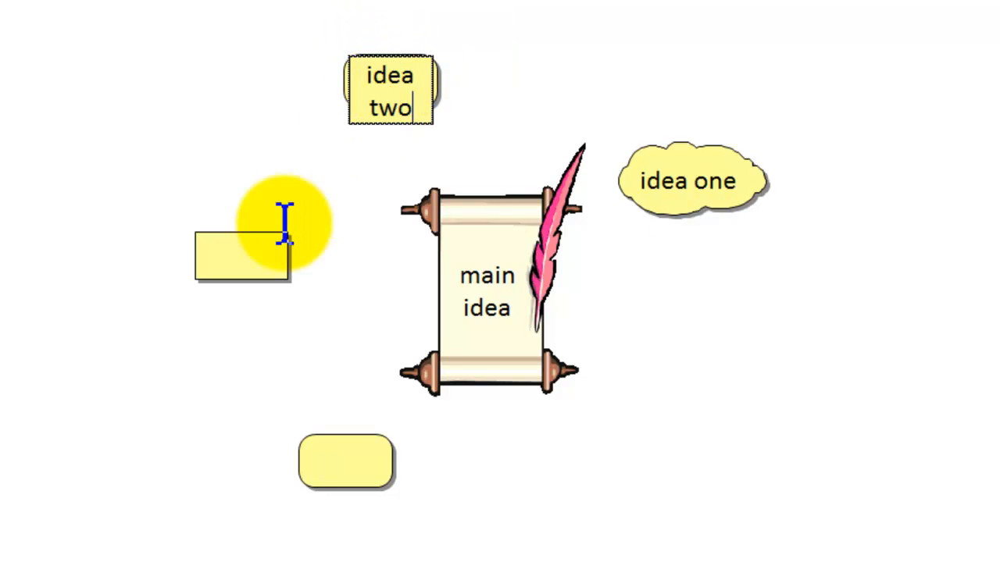
# Step: Label the rectangle "idea three" and the lower rounded rectangle "final point"
pyautogui.click(238, 269)
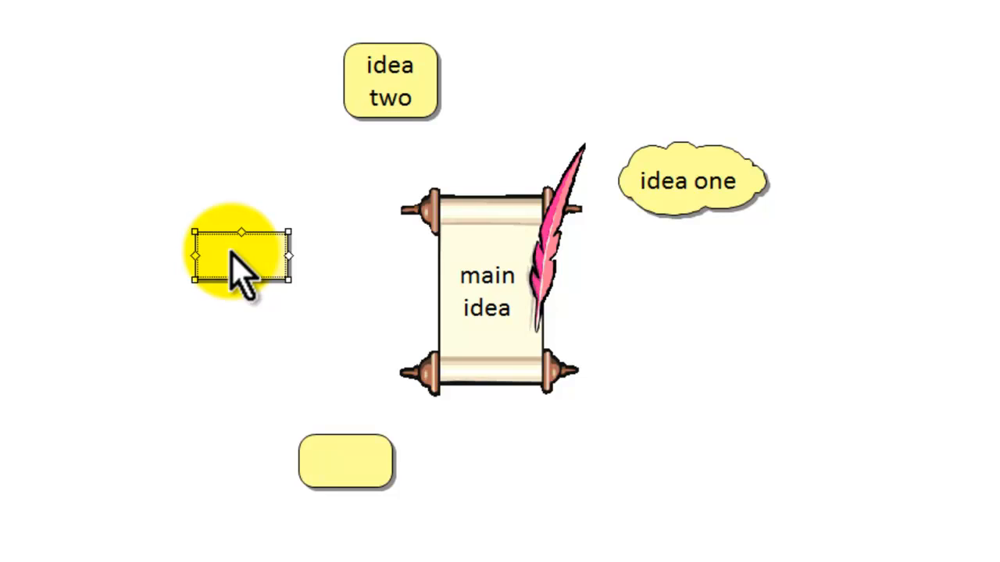
pyautogui.click(231, 252)
pyautogui.write('idea')
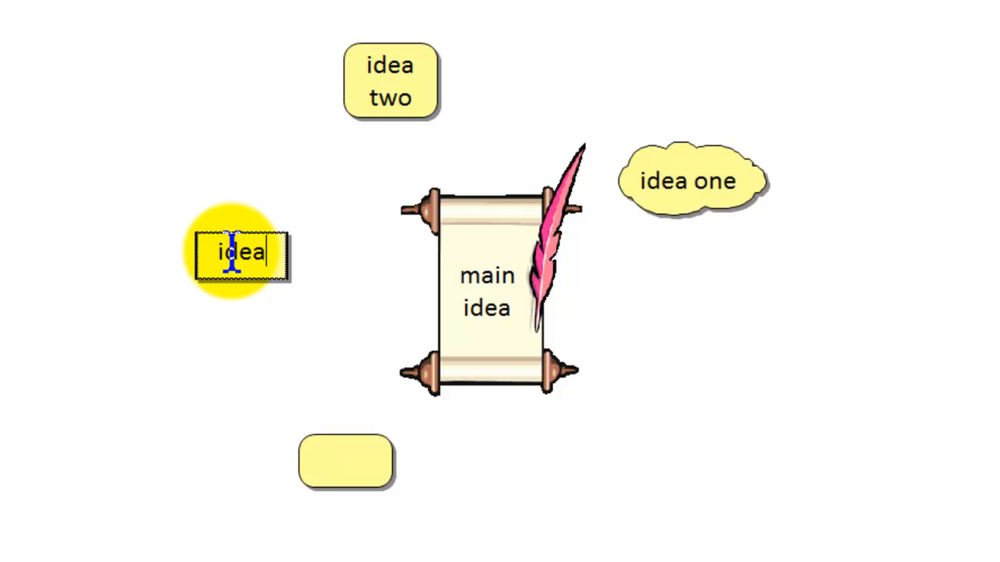
pyautogui.write(' three')
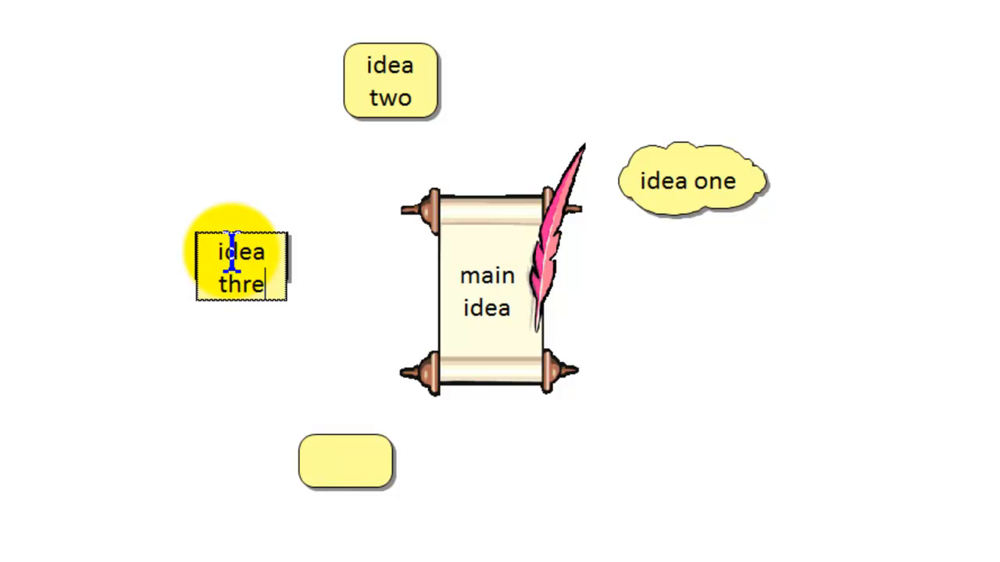
pyautogui.click(336, 452)
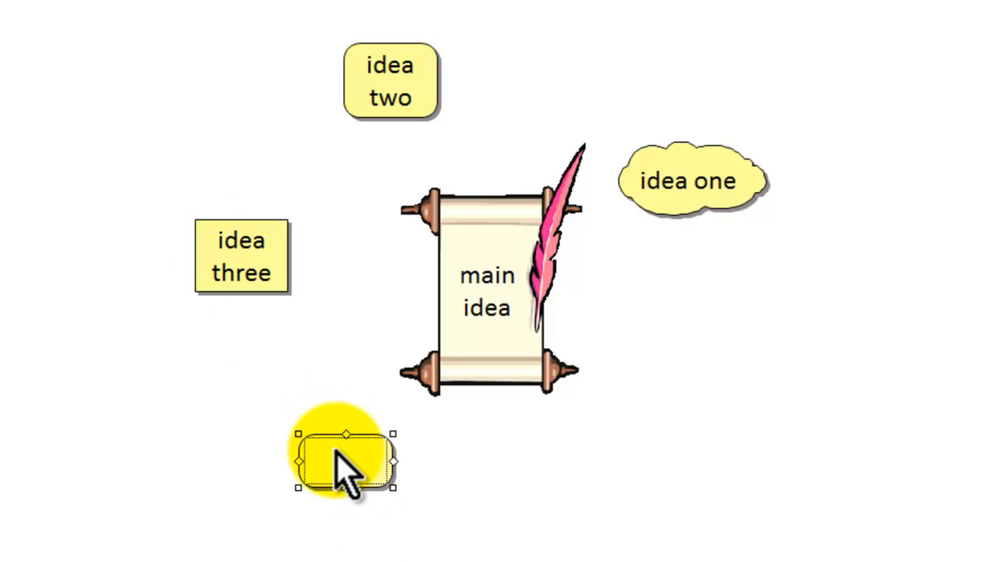
pyautogui.click(336, 451)
pyautogui.write('final')
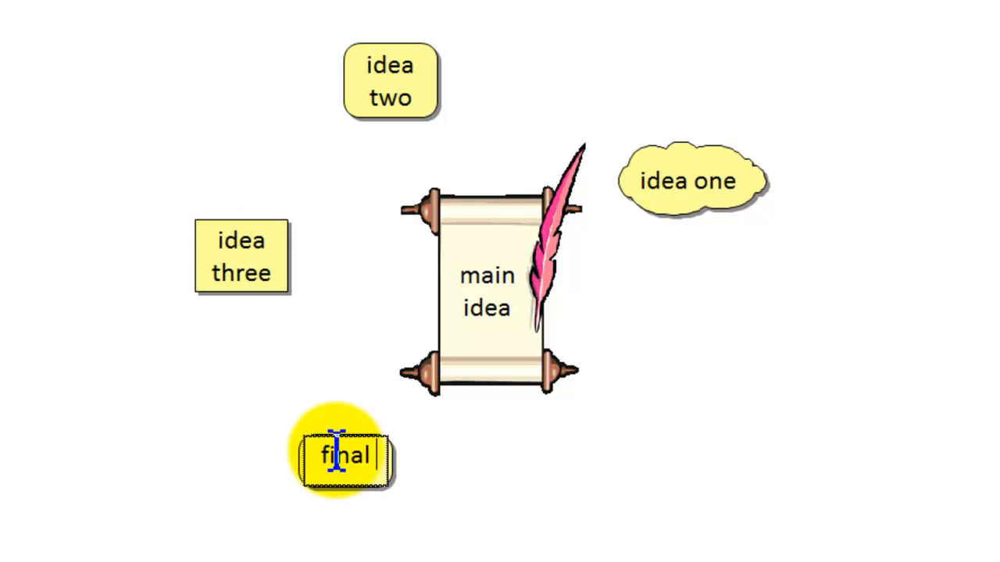
pyautogui.write(' point')
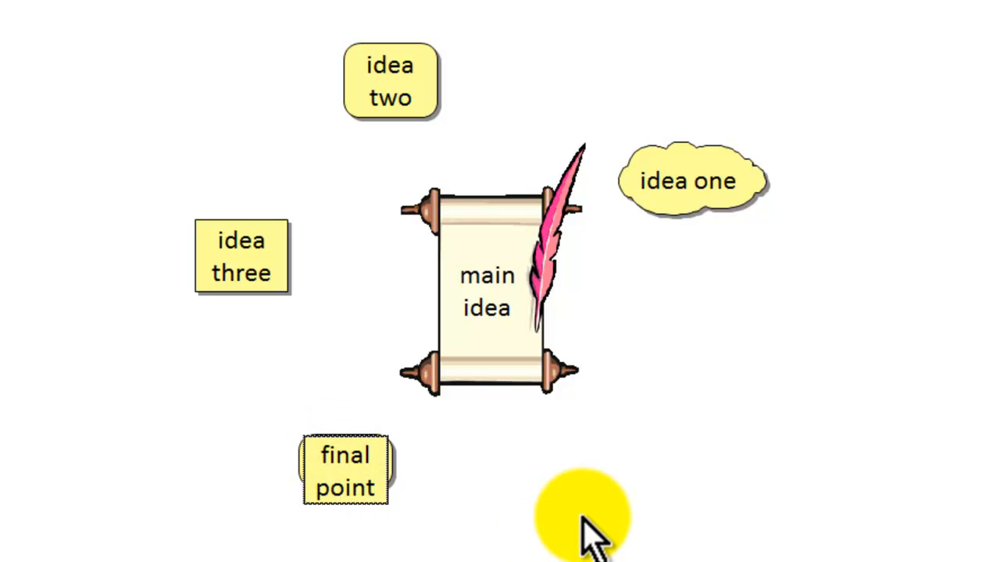
pyautogui.click(582, 516)
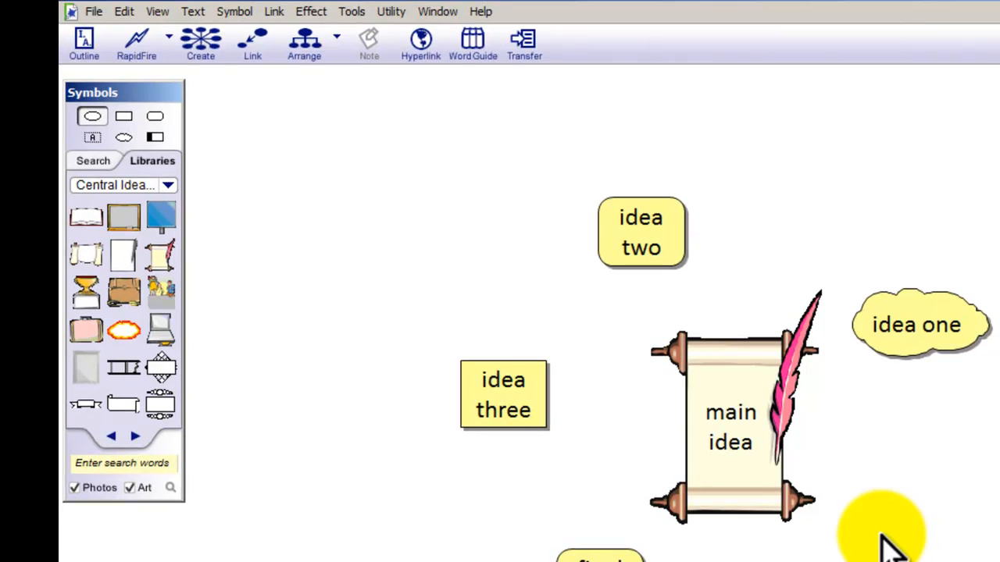
# Step: Link the symbols in sequence from main idea to idea one, idea two, idea three and final point
pyautogui.click(746, 410)
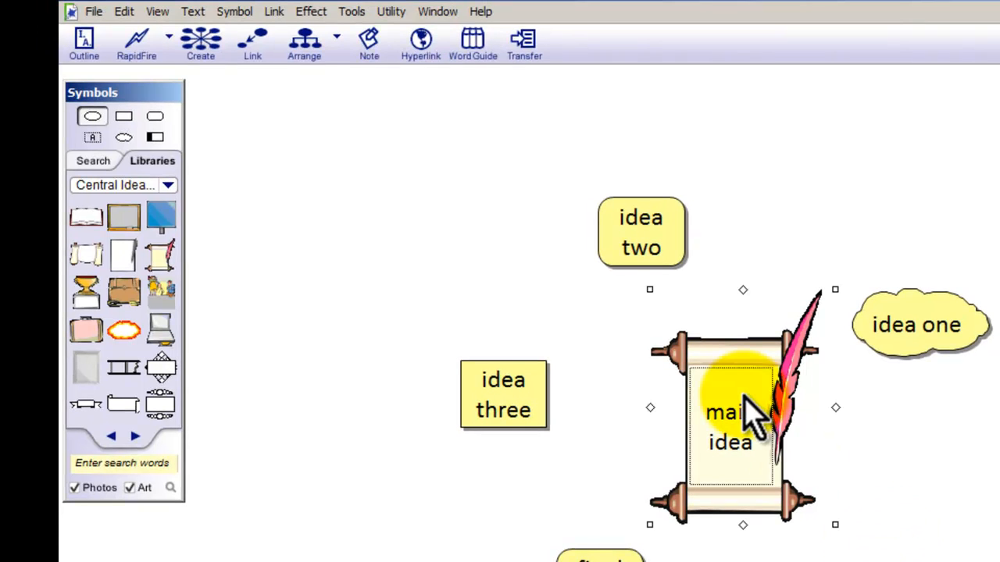
pyautogui.click(262, 53)
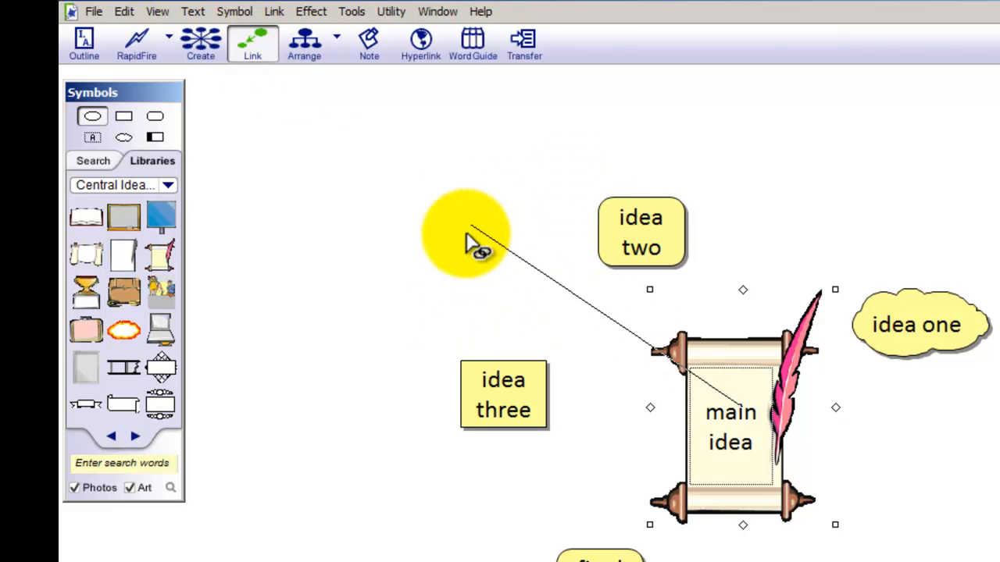
pyautogui.click(913, 325)
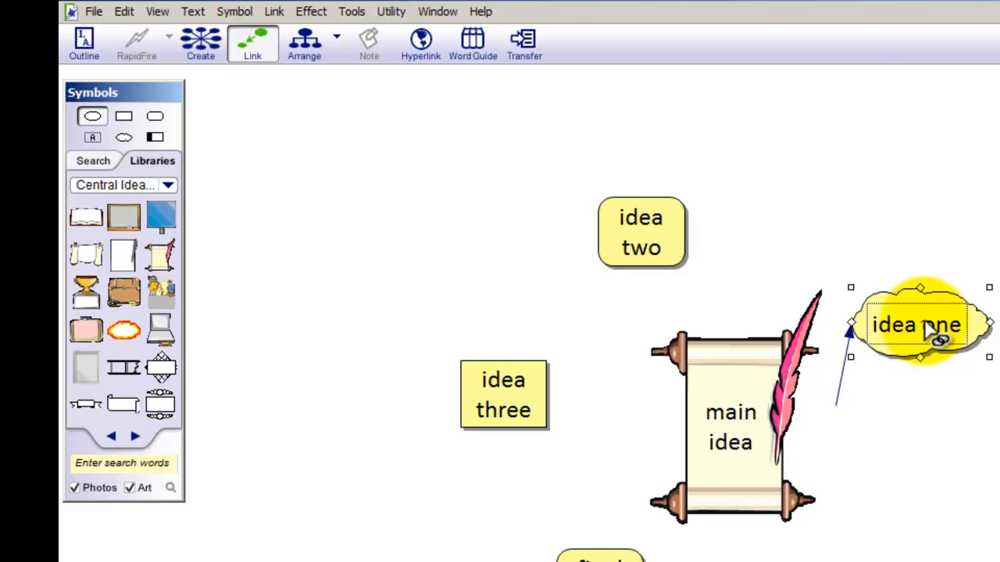
pyautogui.click(687, 246)
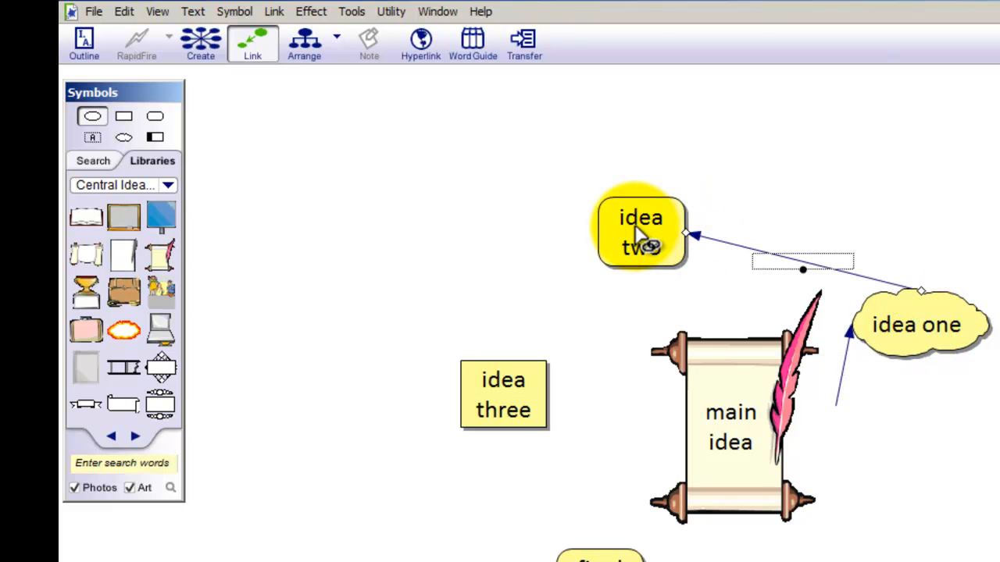
pyautogui.click(512, 421)
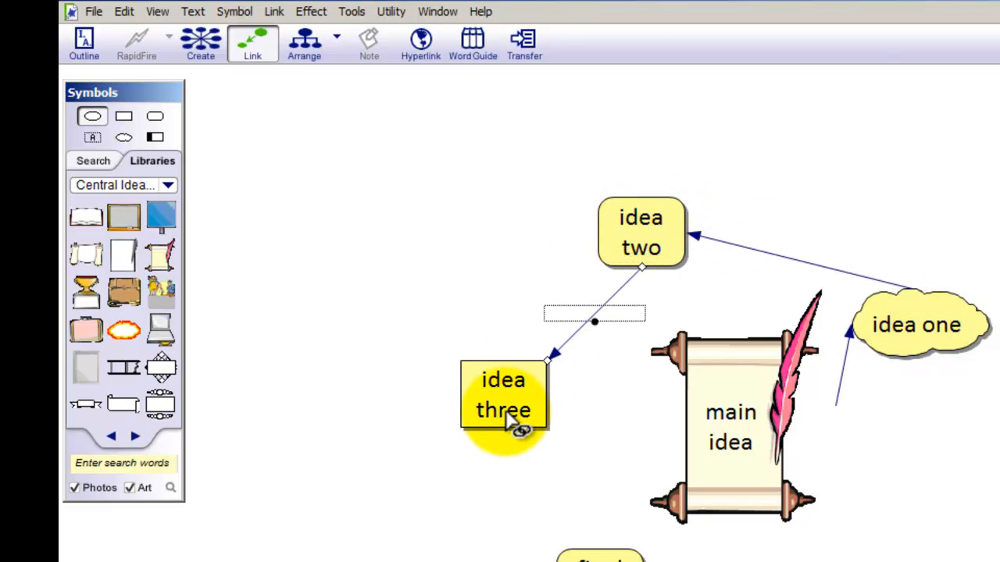
pyautogui.click(597, 556)
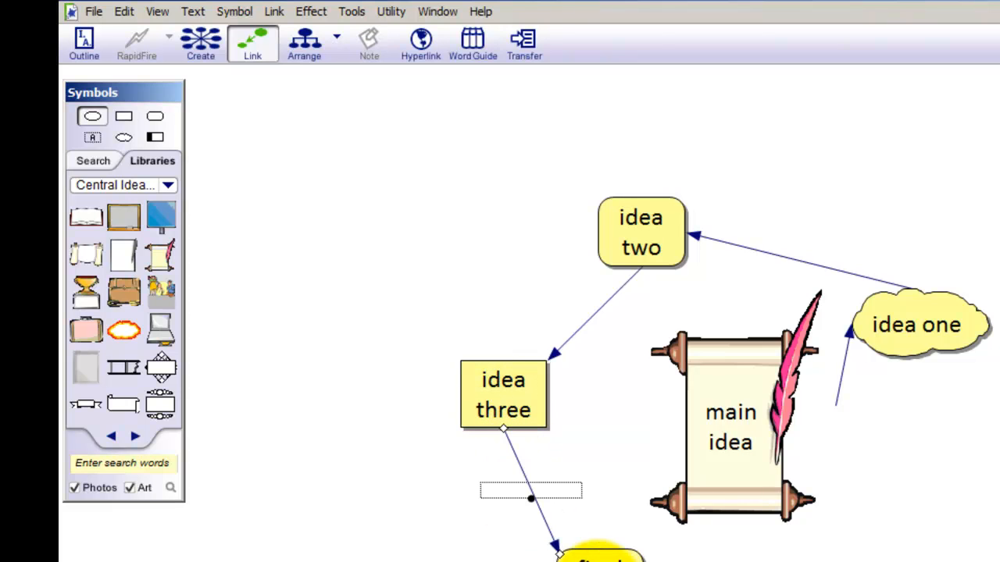
pyautogui.click(261, 57)
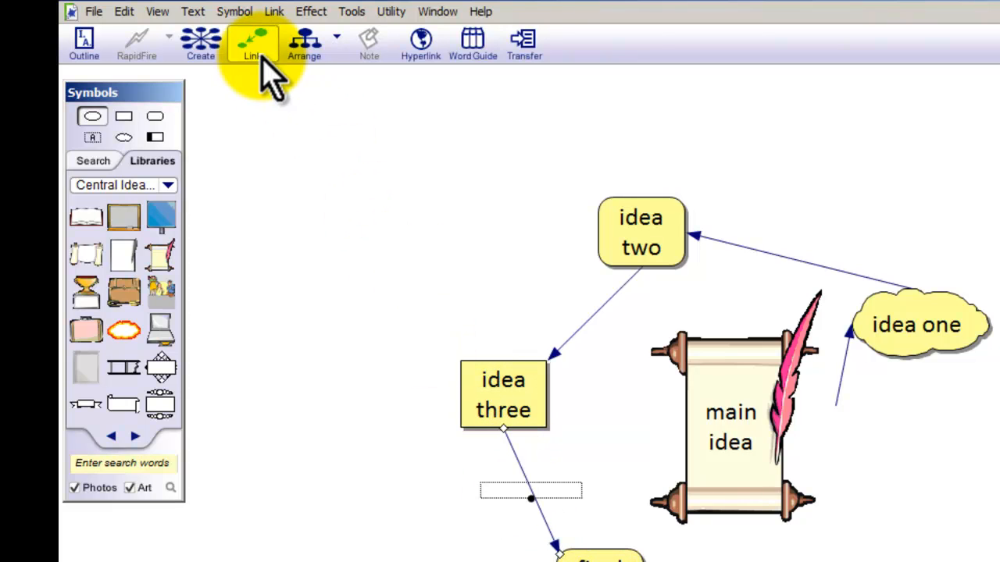
# Step: Recolour the link from main idea to idea one red and make its line thicker
pyautogui.click(844, 364)
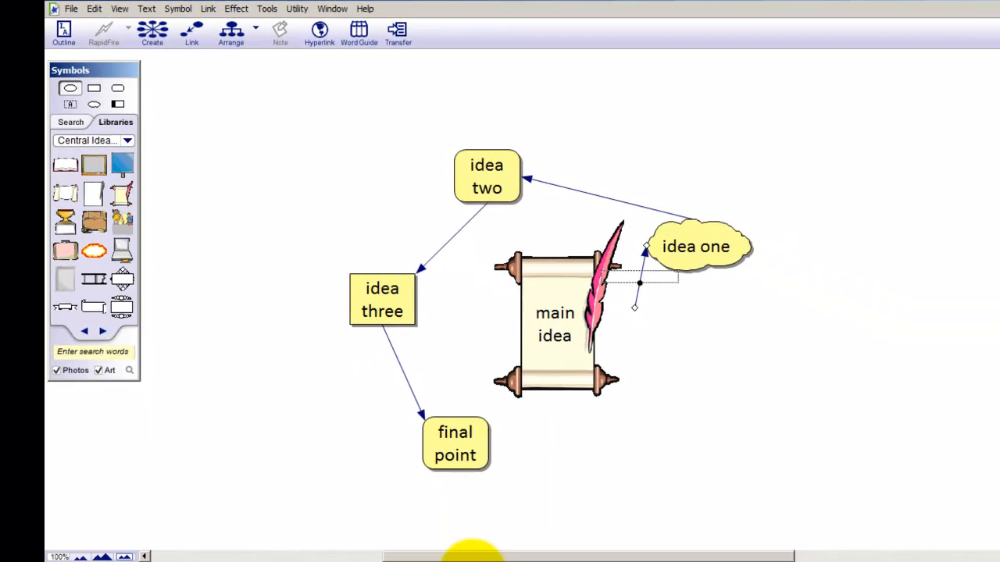
pyautogui.click(428, 523)
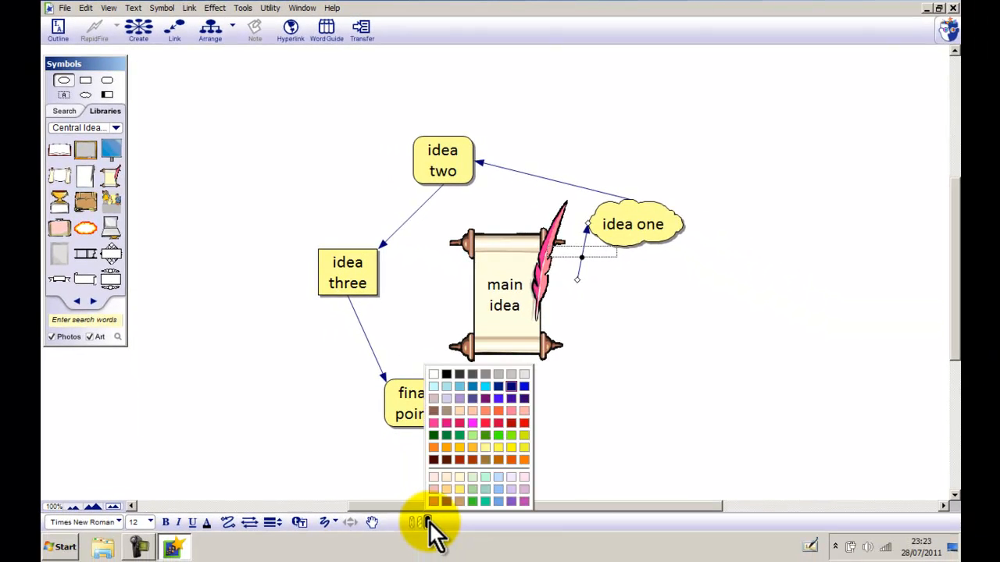
pyautogui.click(499, 422)
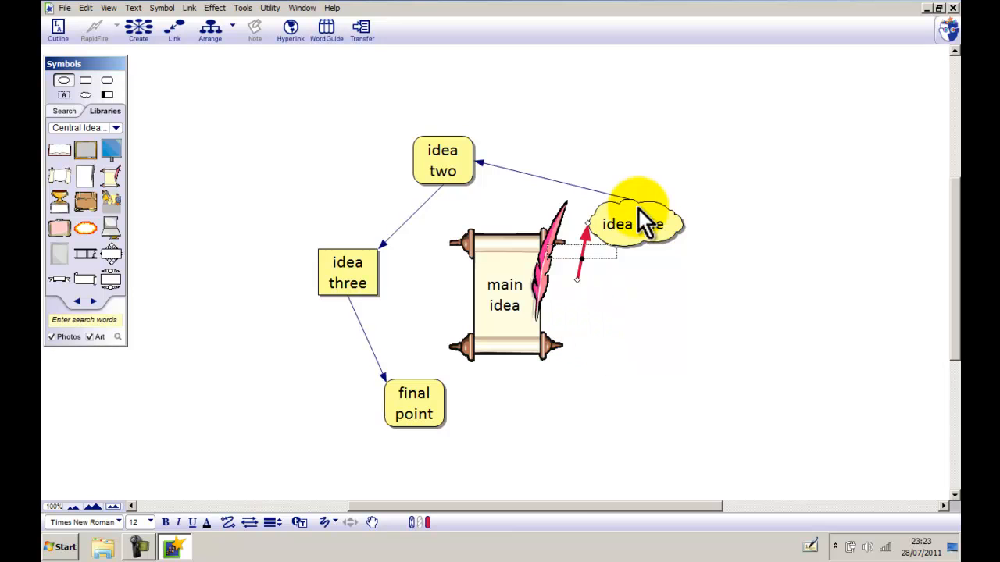
pyautogui.click(789, 267)
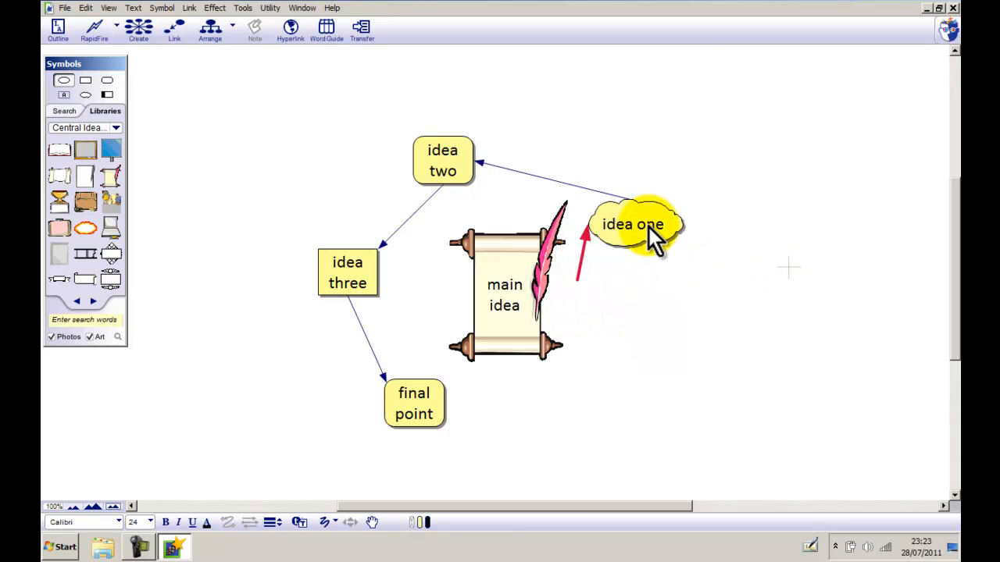
# Step: Spread the four idea symbols out in an arc above and to the left of the main idea scroll, with idea one and idea two level
pyautogui.moveTo(647, 225); pyautogui.dragTo(576, 103)
pyautogui.moveTo(436, 158); pyautogui.dragTo(336, 125)
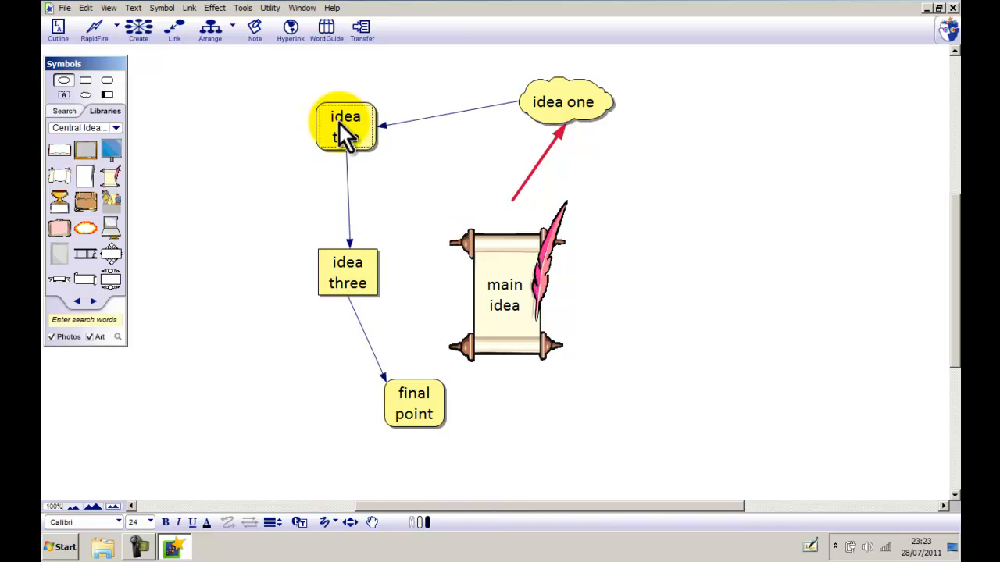
pyautogui.moveTo(360, 263); pyautogui.dragTo(256, 294)
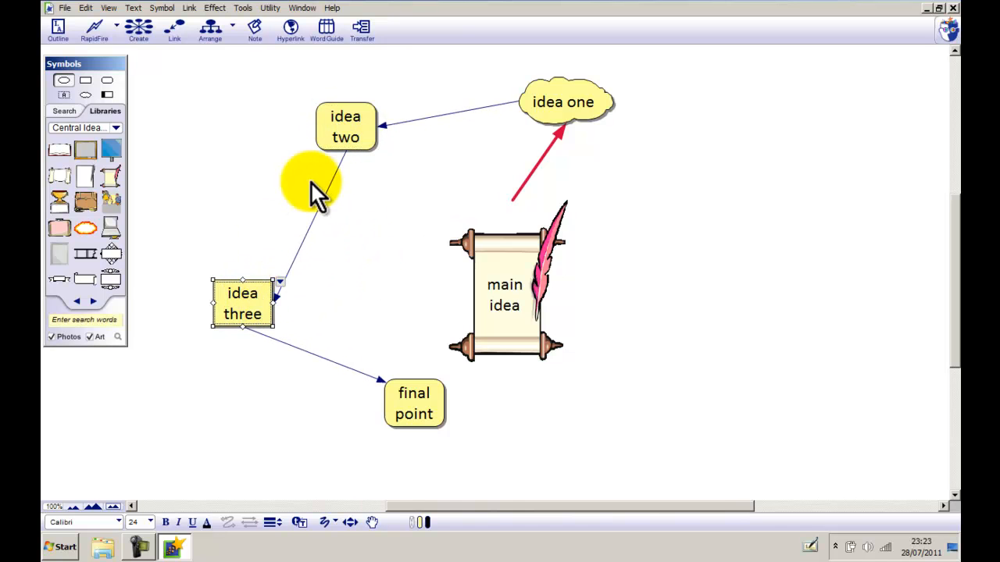
pyautogui.moveTo(346, 143); pyautogui.dragTo(299, 148)
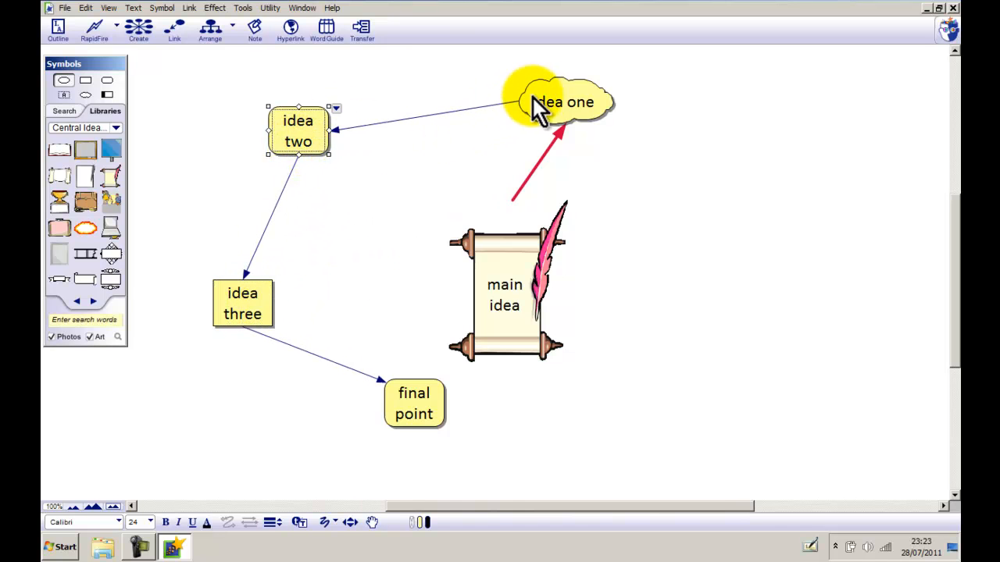
pyautogui.moveTo(549, 102); pyautogui.dragTo(447, 134)
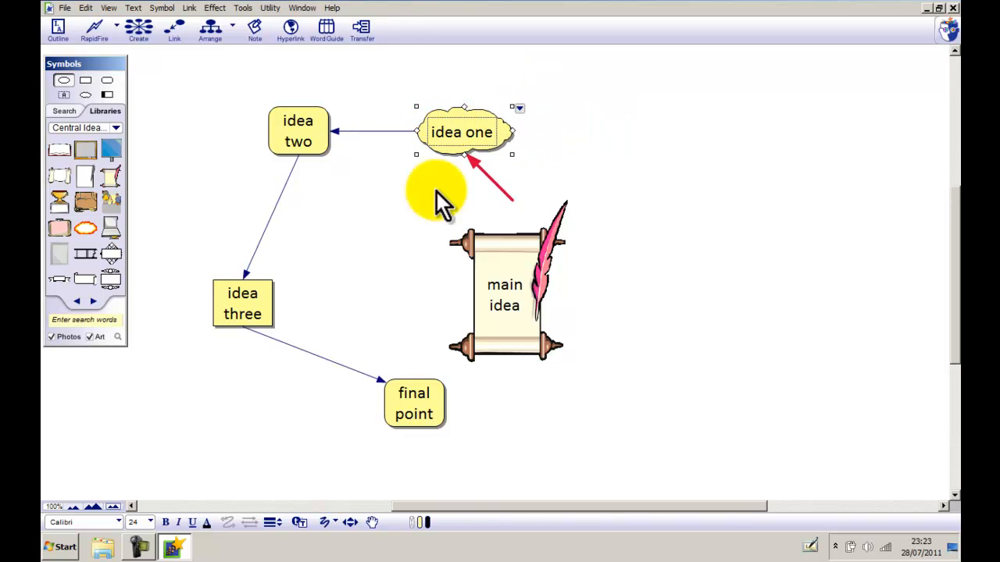
pyautogui.moveTo(427, 415); pyautogui.dragTo(369, 426)
pyautogui.click(493, 431)
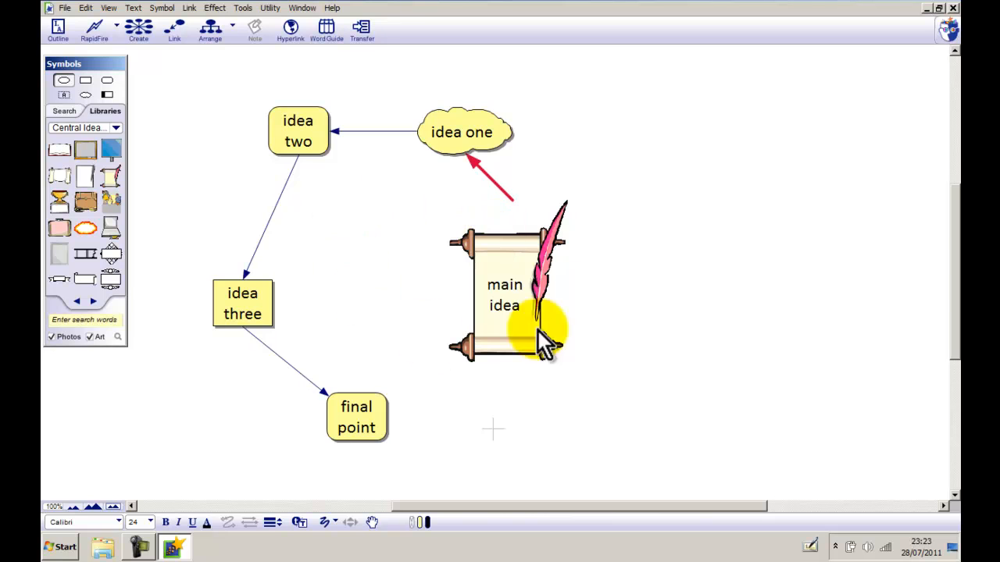
# Step: Label the link between idea one and idea two "add links"
pyautogui.click(375, 133)
pyautogui.click(375, 133)
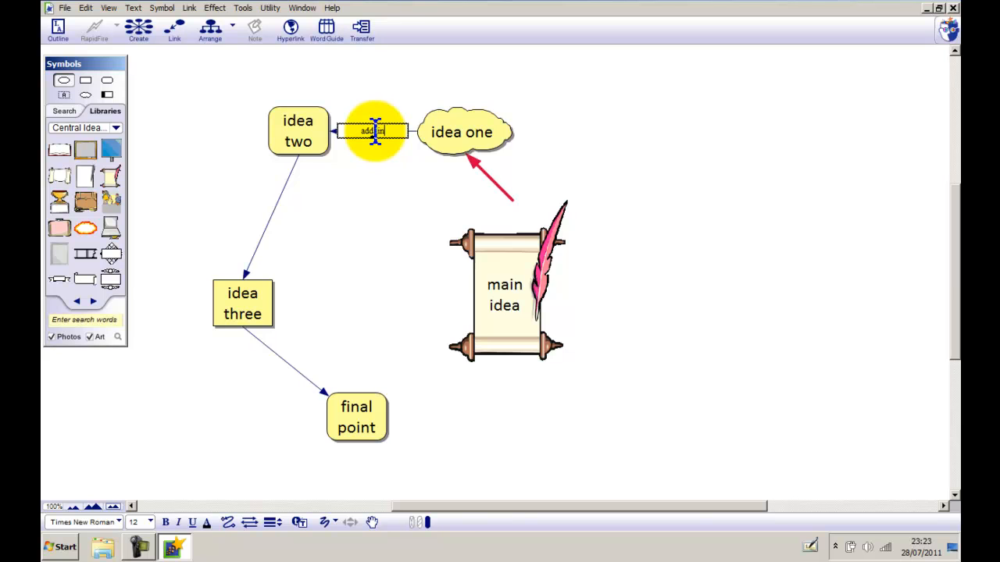
pyautogui.click(385, 177)
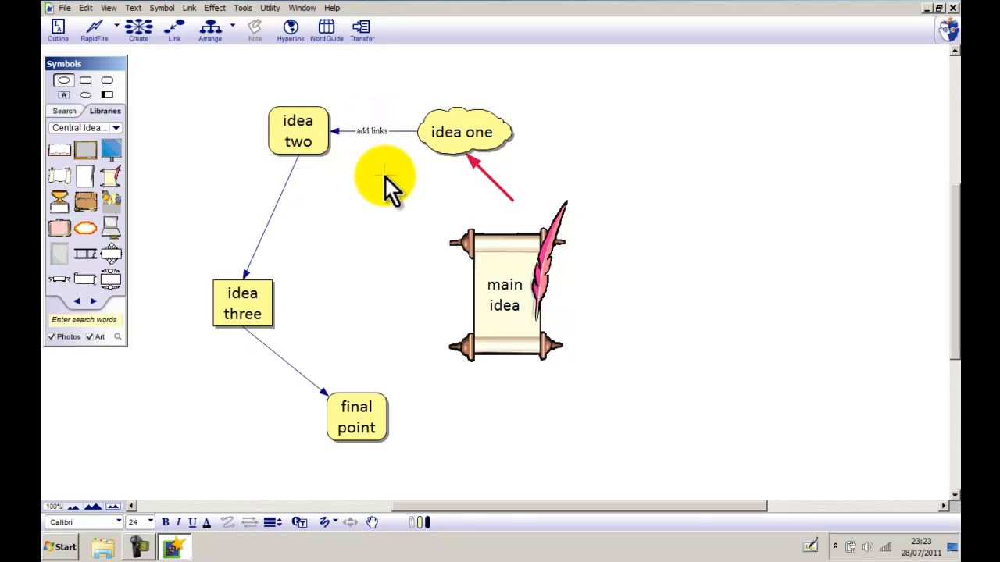
# Step: Format the "add links" label in 18-point Calibri
pyautogui.click(372, 130)
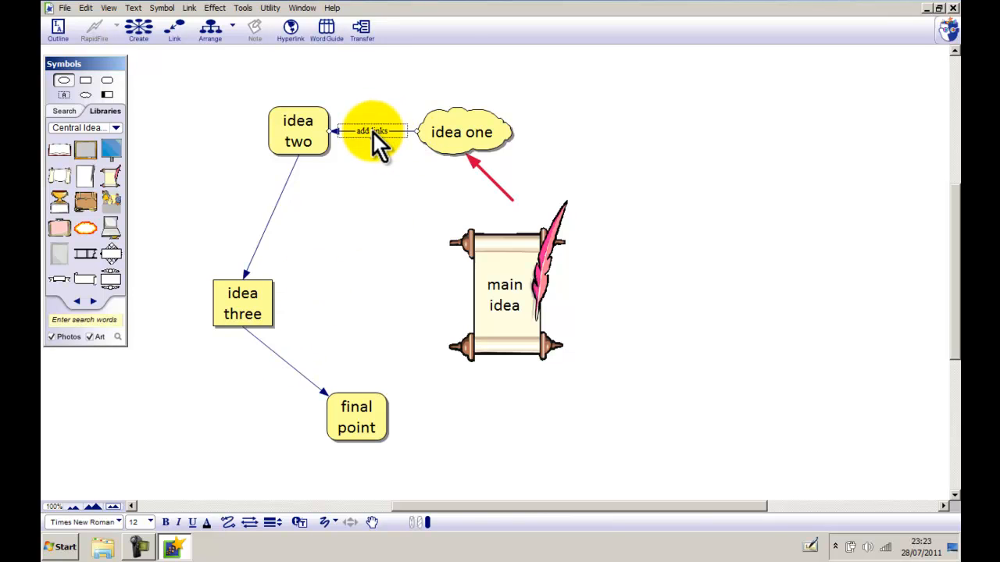
pyautogui.click(150, 522)
pyautogui.click(153, 442)
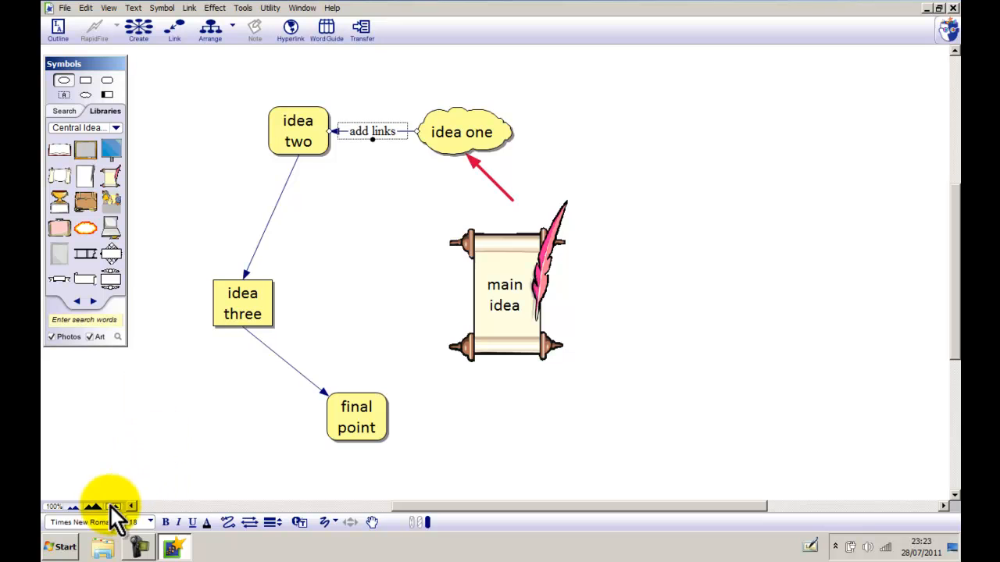
pyautogui.click(119, 522)
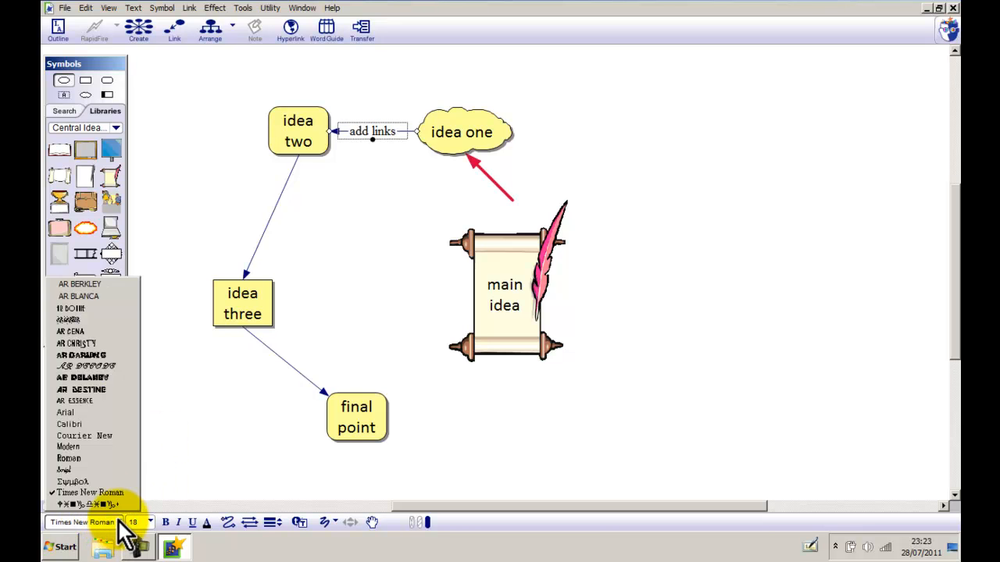
pyautogui.click(89, 425)
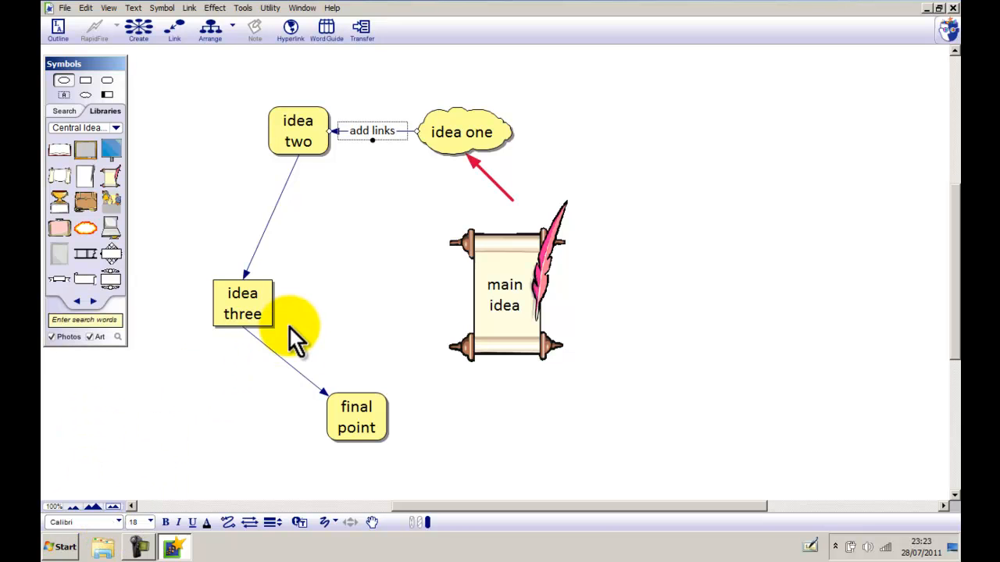
pyautogui.click(290, 328)
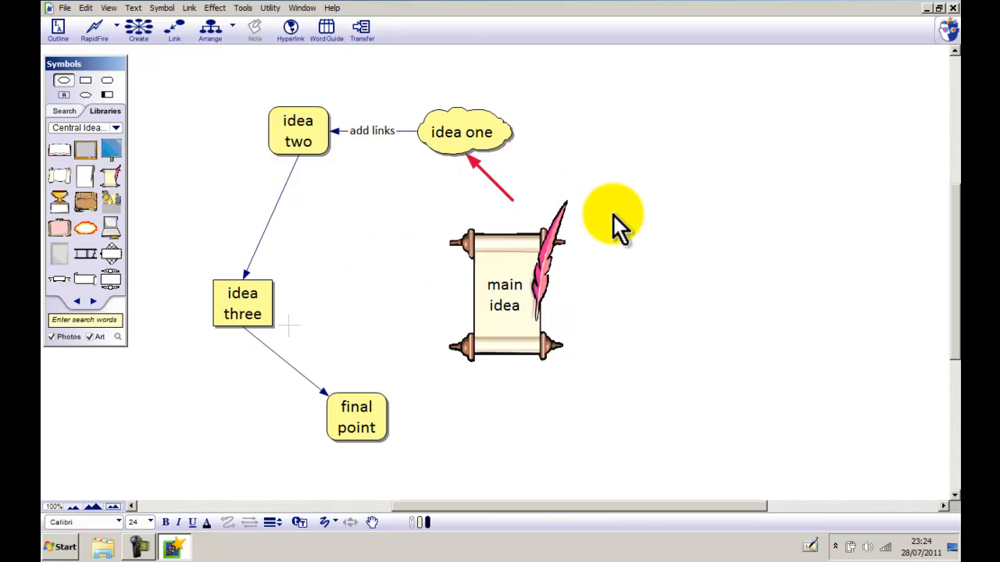
# Step: Attach a note to the main idea symbol reading "now i can type in any notes i would like"
pyautogui.click(513, 251)
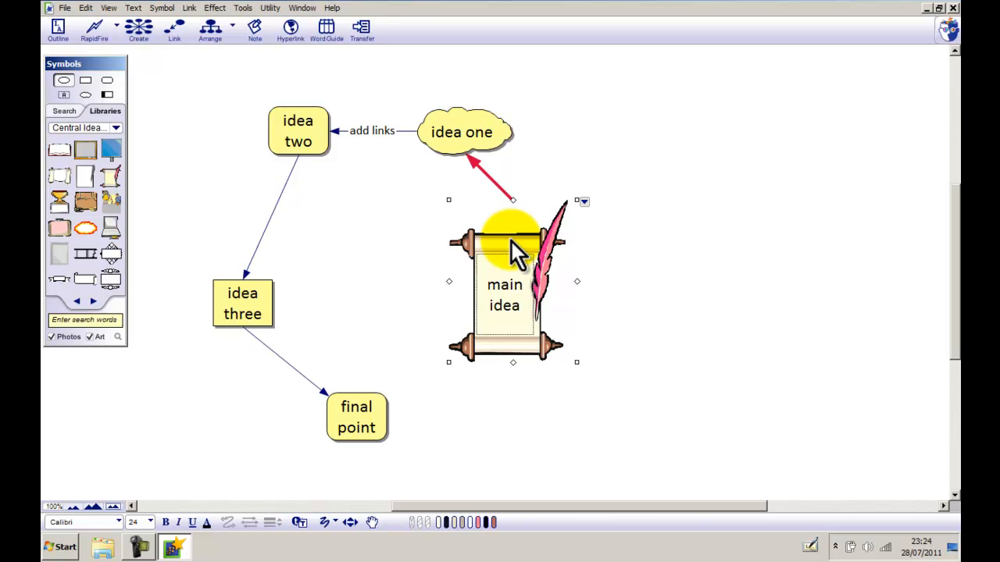
pyautogui.click(263, 41)
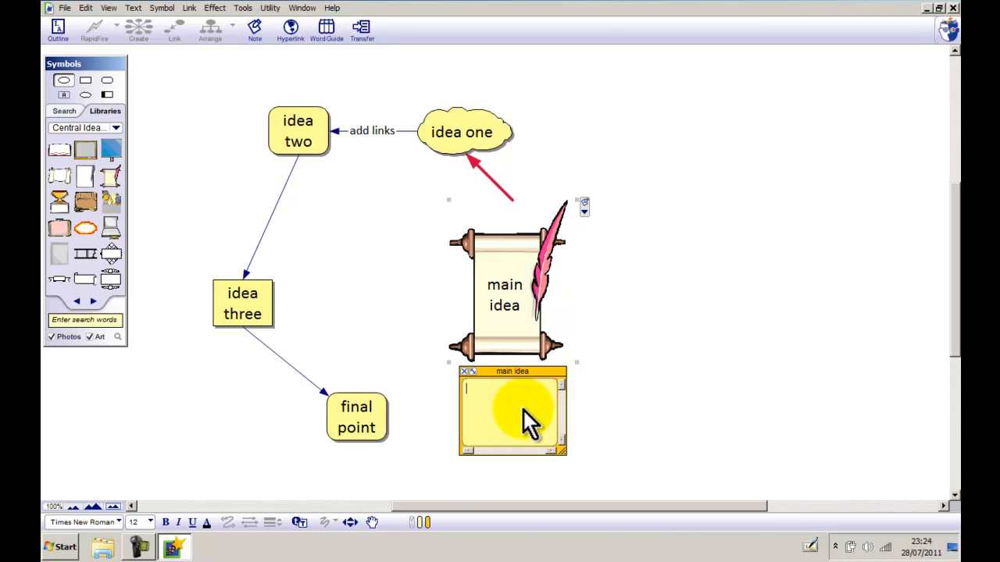
pyautogui.write('now')
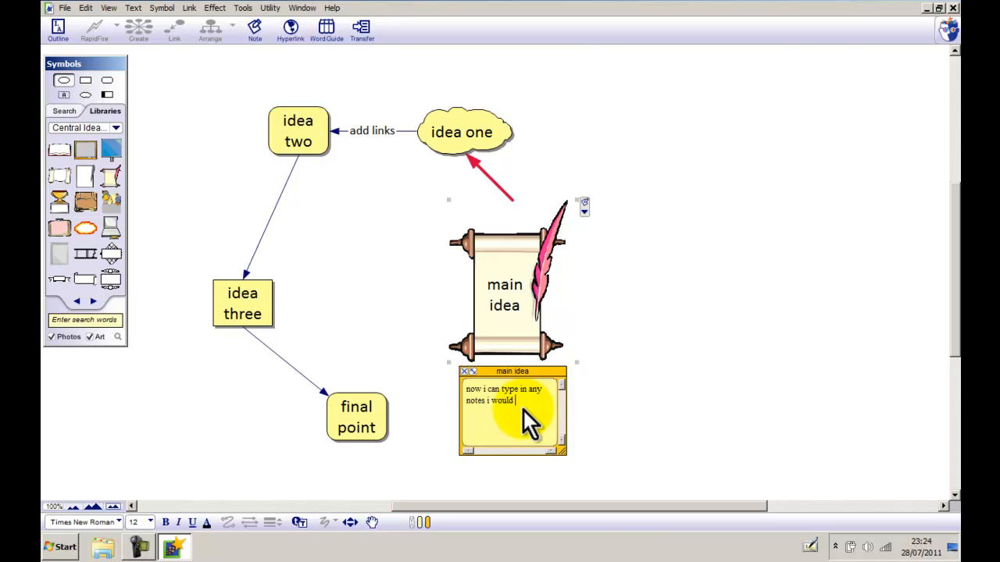
pyautogui.click(625, 419)
# Step: Try to change the note's text to 14-point Calibri with only the cursor placed in it
pyautogui.click(506, 418)
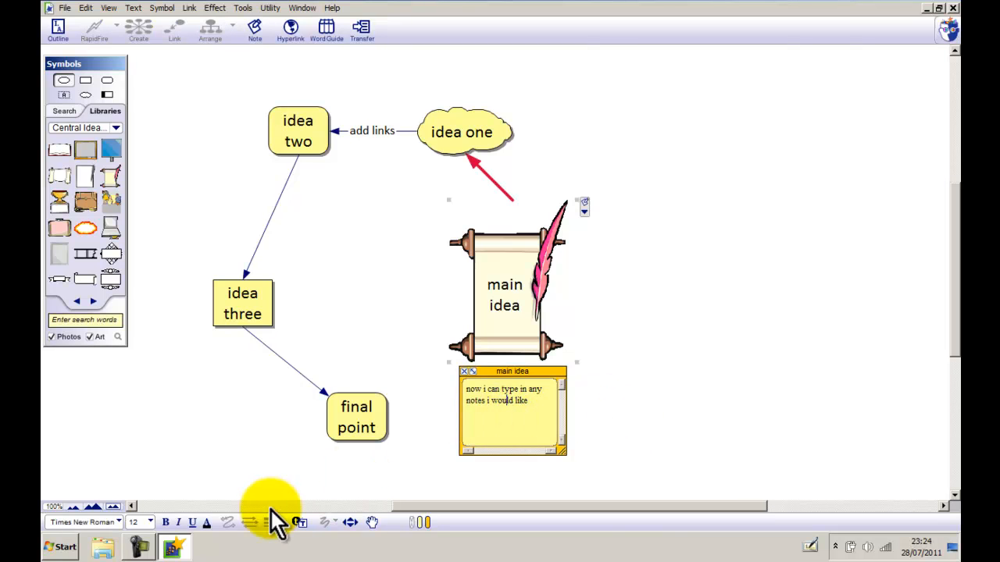
pyautogui.click(149, 523)
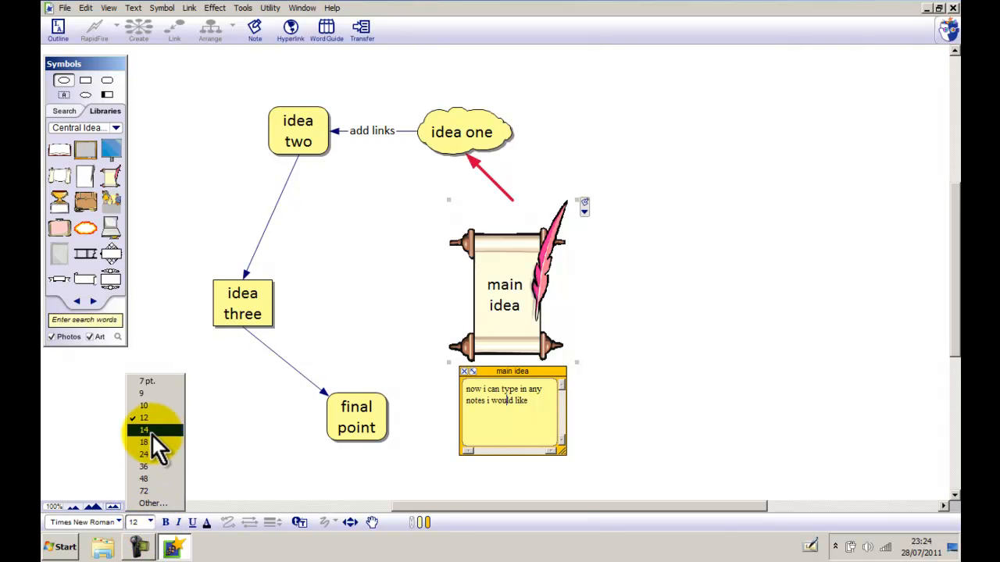
pyautogui.click(154, 429)
pyautogui.click(119, 522)
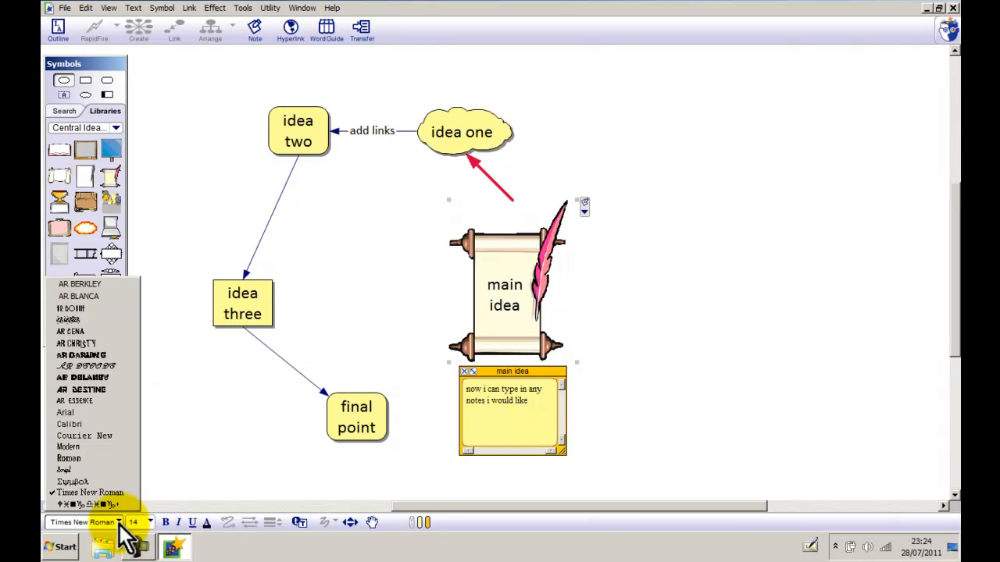
pyautogui.click(99, 419)
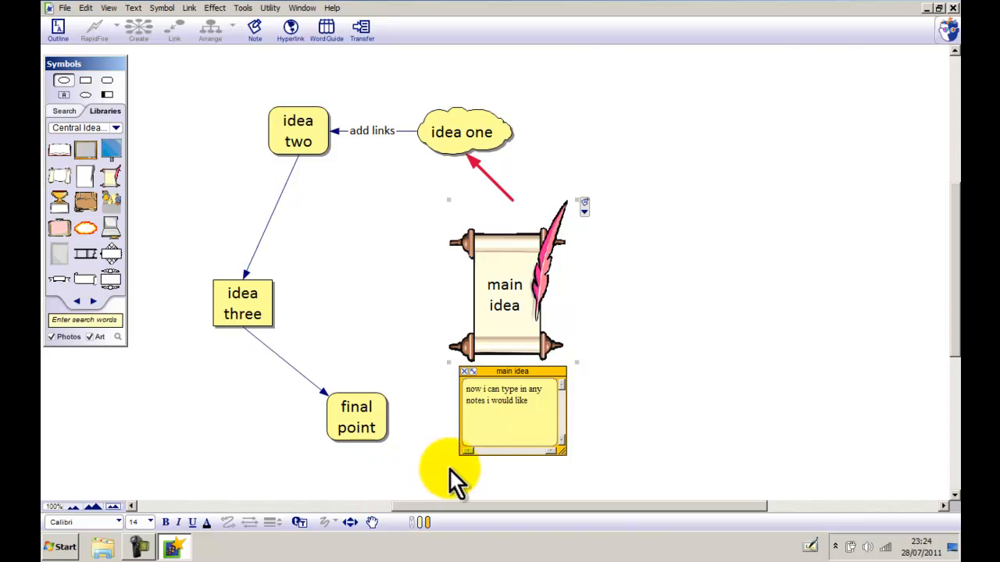
# Step: Select all the text in the note and format it in 14-point Calibri
pyautogui.moveTo(531, 400); pyautogui.dragTo(466, 388)
pyautogui.click(151, 522)
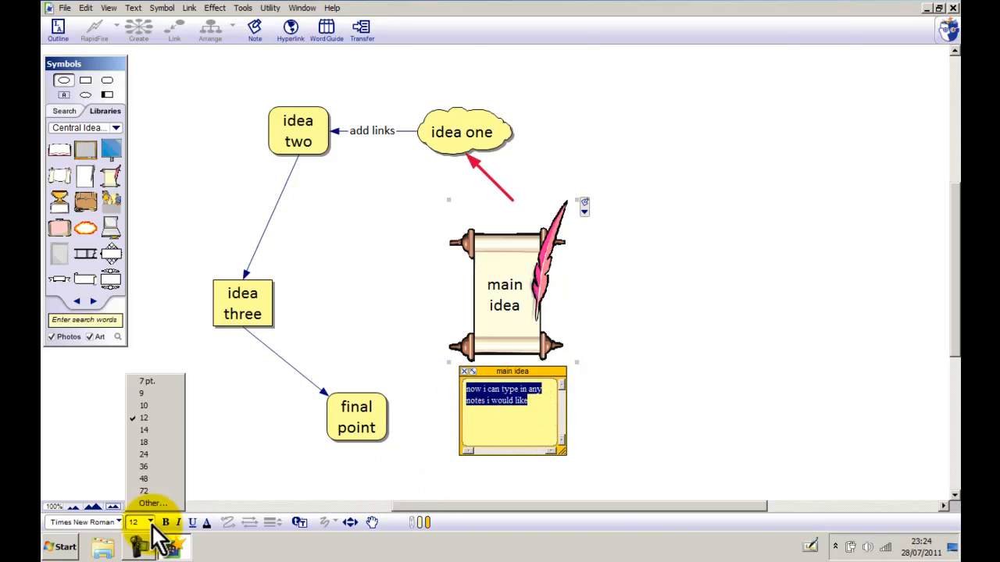
pyautogui.click(146, 429)
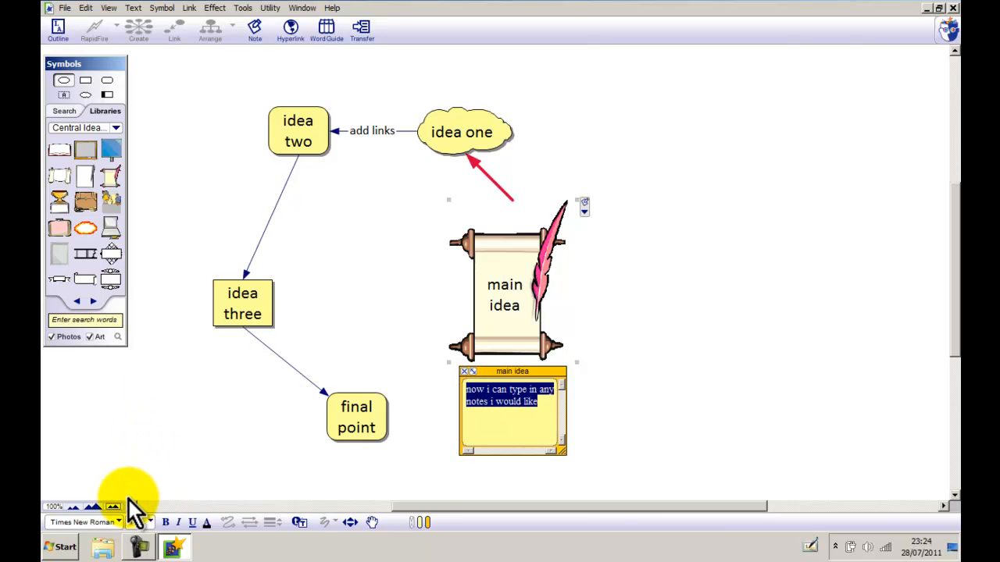
pyautogui.click(119, 522)
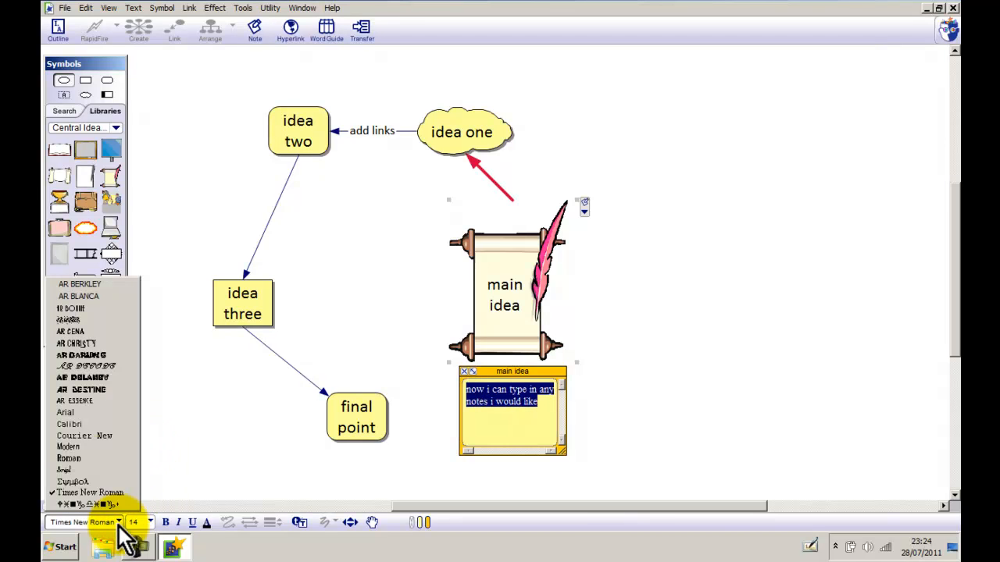
pyautogui.click(106, 424)
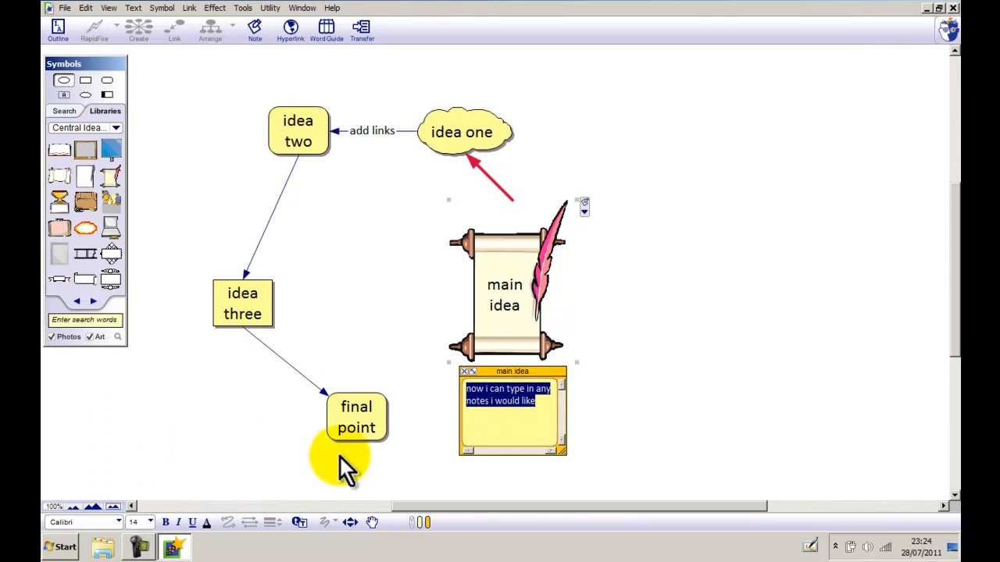
# Step: Colour the note's frame red and its background pale green, and move it to the right of the main idea scroll
pyautogui.click(424, 522)
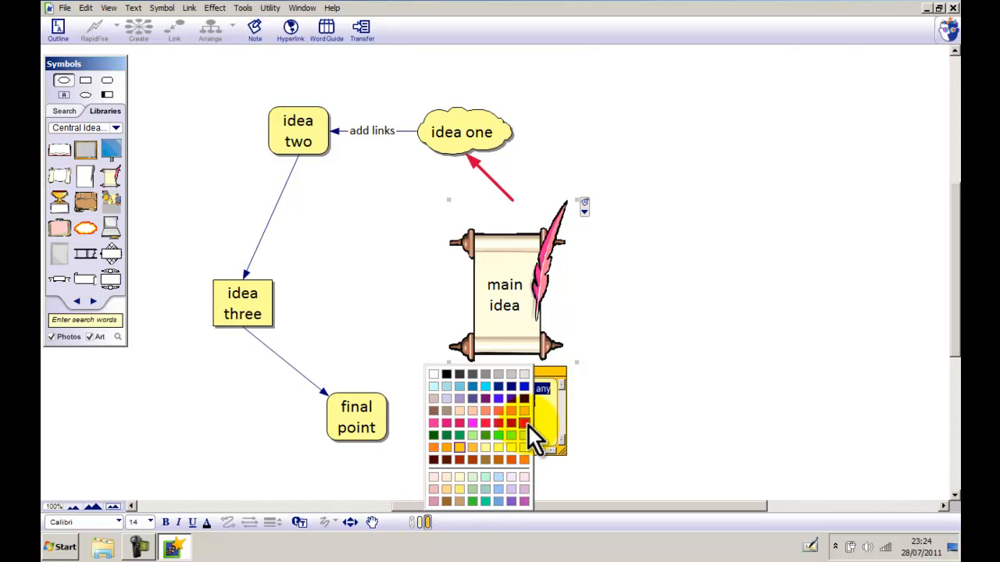
pyautogui.click(528, 426)
pyautogui.click(425, 521)
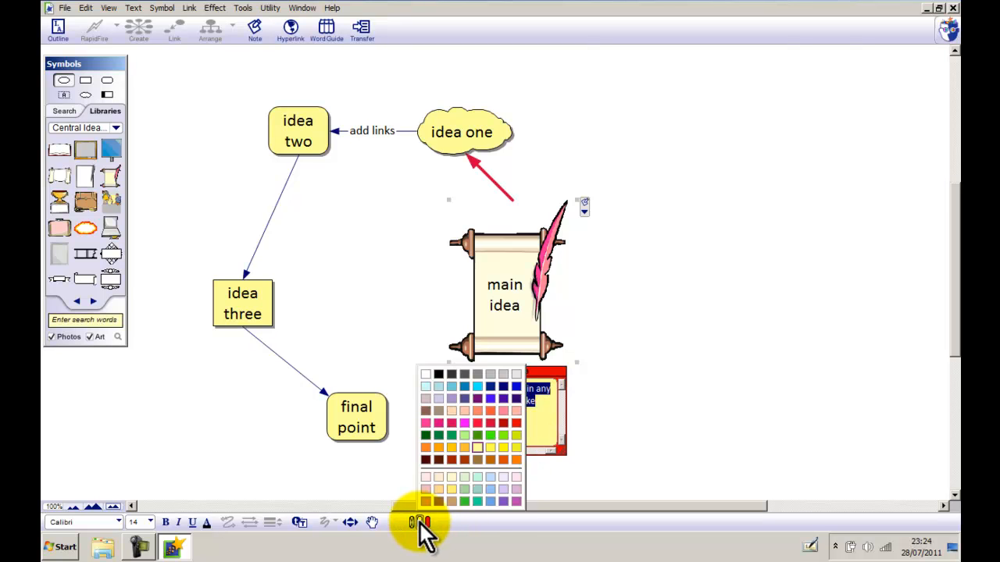
pyautogui.click(479, 478)
pyautogui.click(614, 470)
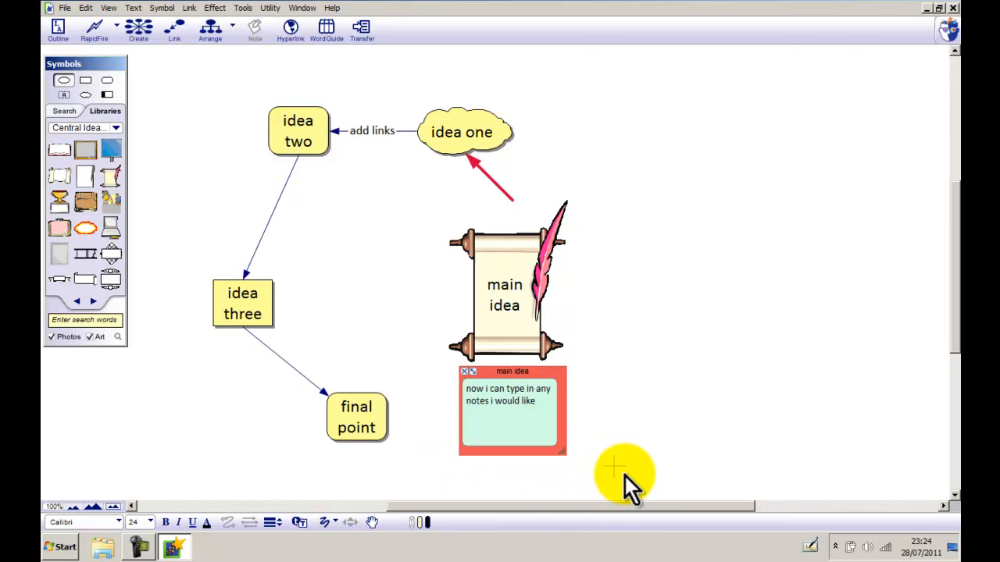
pyautogui.moveTo(536, 371); pyautogui.dragTo(681, 194)
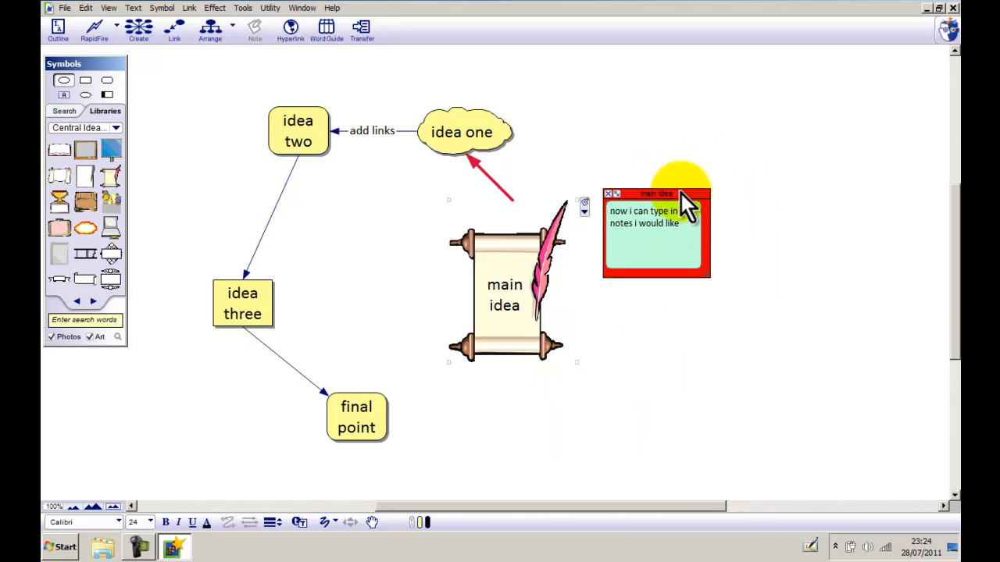
pyautogui.click(619, 358)
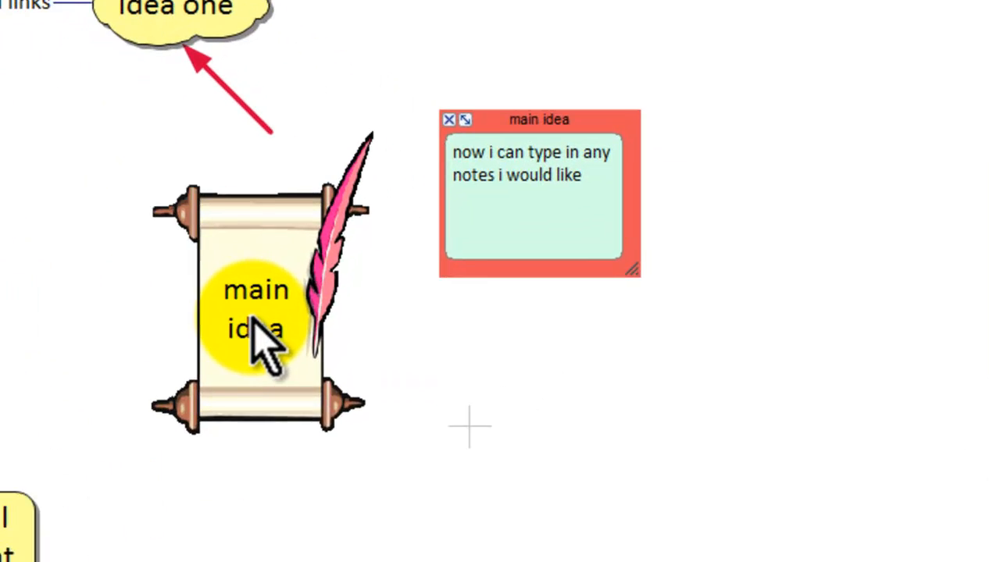
# Step: Hide the main idea symbol's note and show it again
pyautogui.click(266, 344)
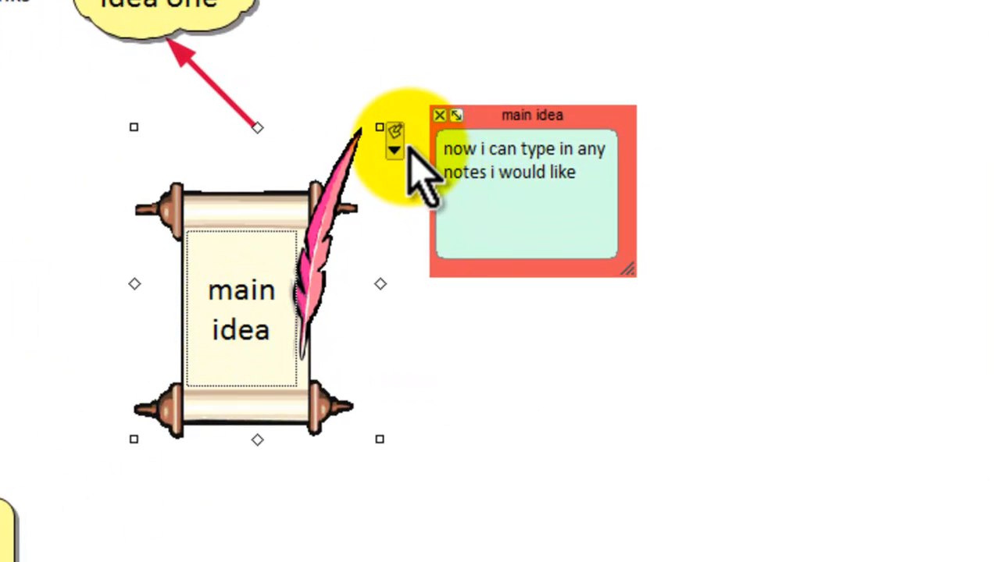
pyautogui.click(395, 132)
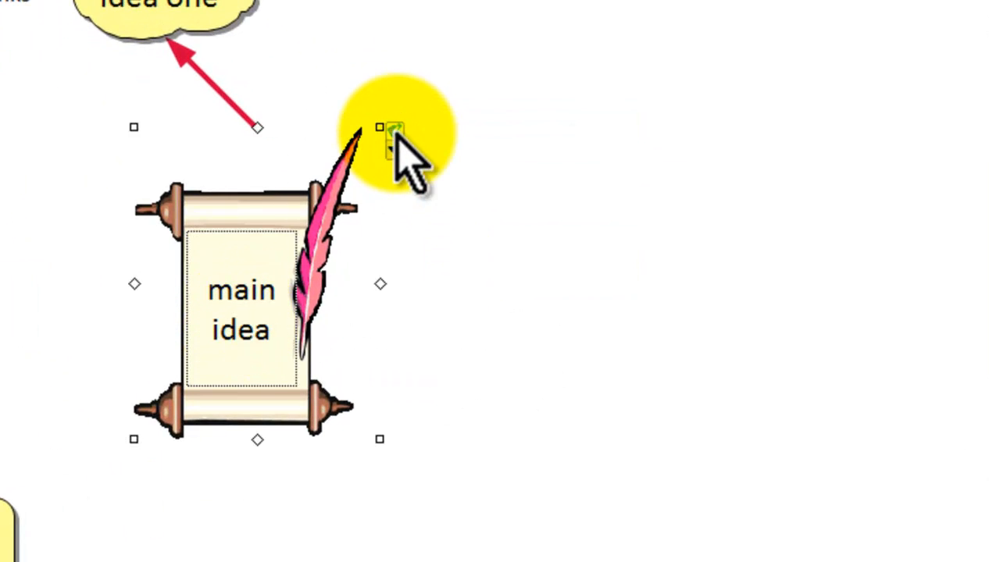
pyautogui.click(396, 132)
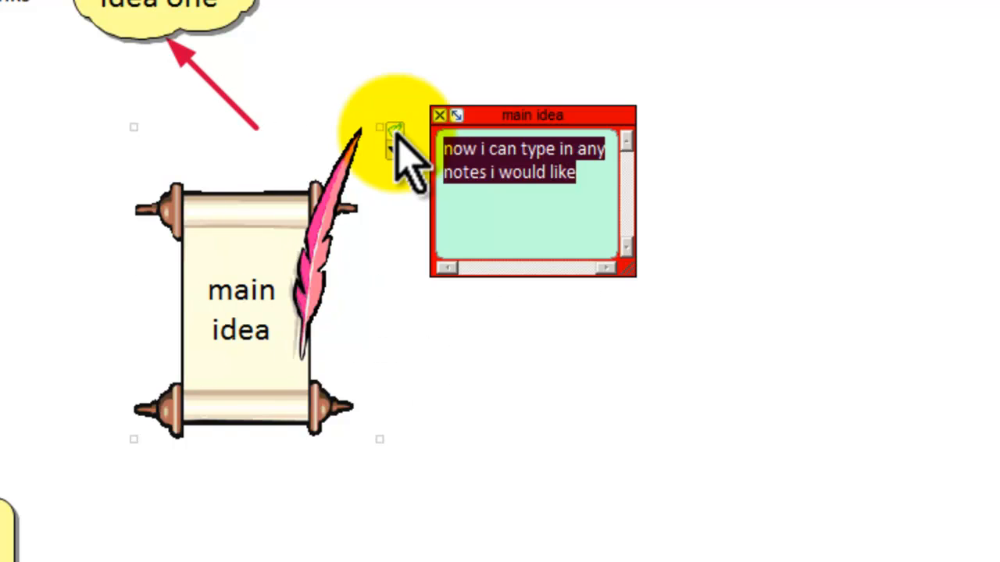
# Step: Hide the main idea symbol's note and save the concept map to the Desktop as an Inspiration 8 document named main idea
pyautogui.click(395, 132)
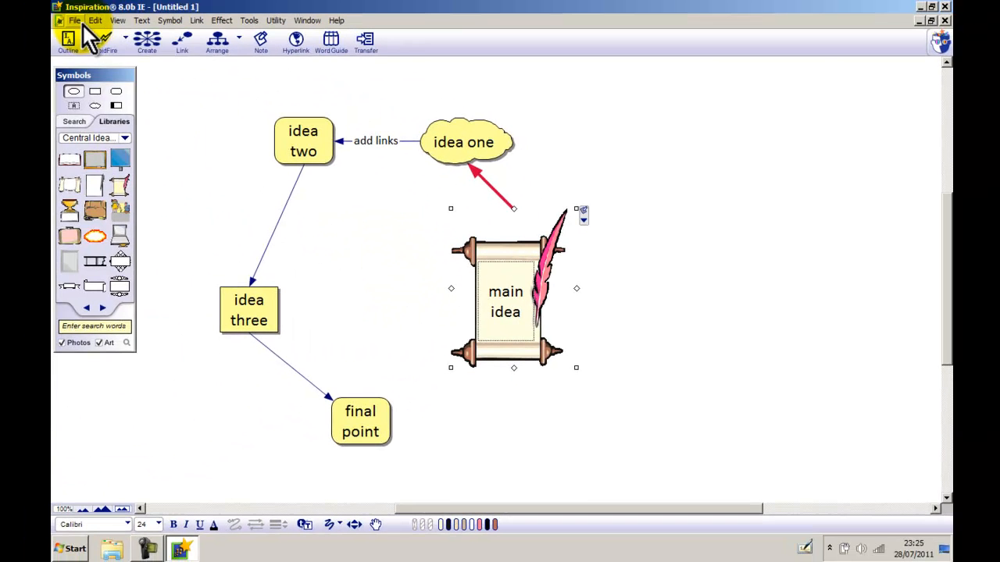
pyautogui.click(75, 21)
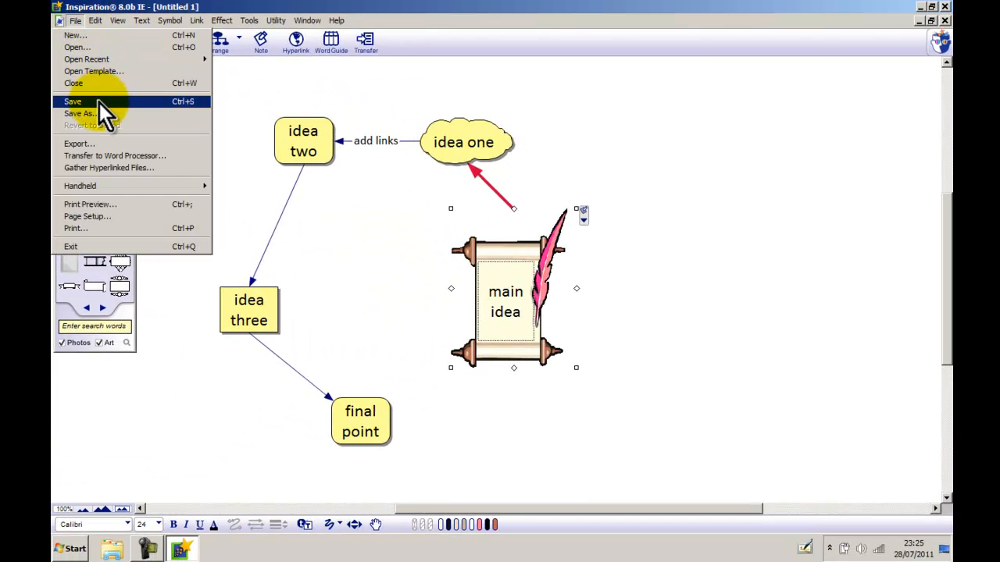
pyautogui.click(73, 102)
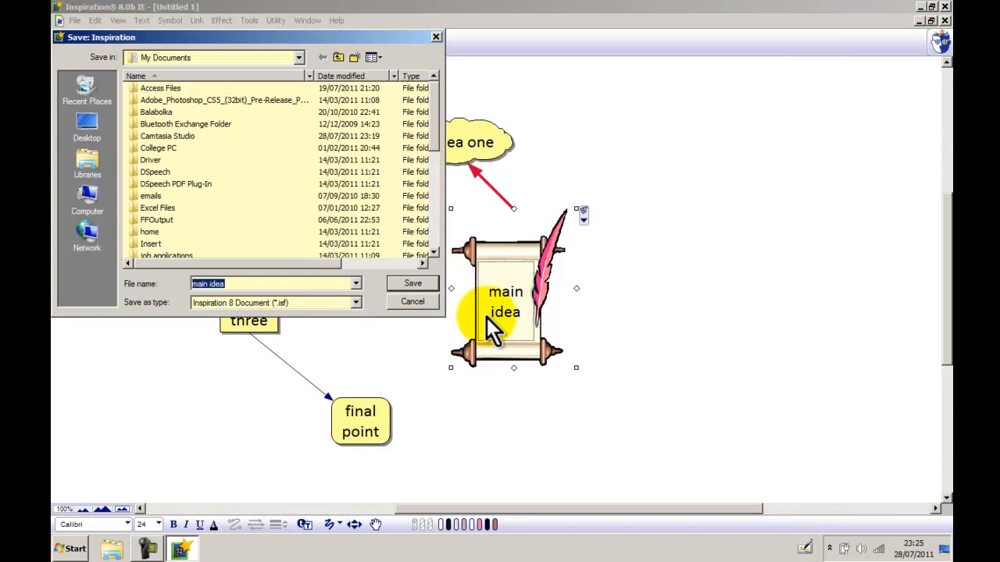
pyautogui.click(97, 122)
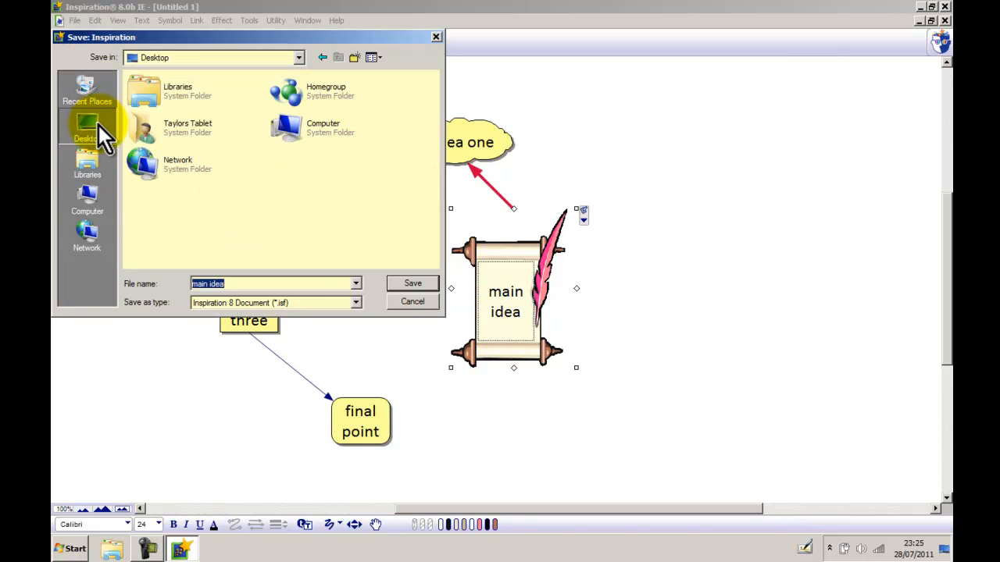
pyautogui.click(414, 283)
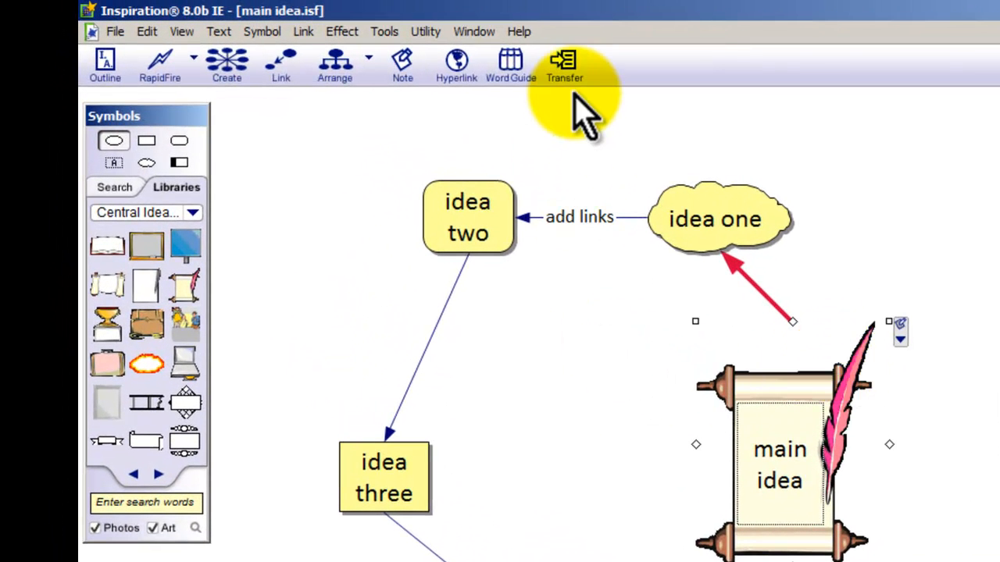
# Step: Transfer the diagram and its outline to the word processor with topics, hidden subtopics, prefixes, notes, hidden notes and indentation included
pyautogui.click(562, 66)
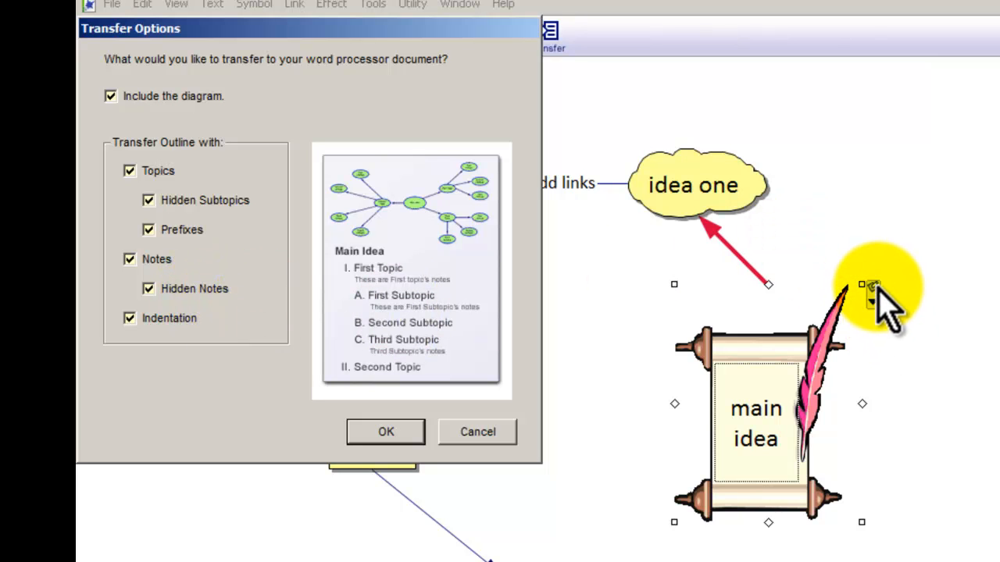
pyautogui.click(378, 437)
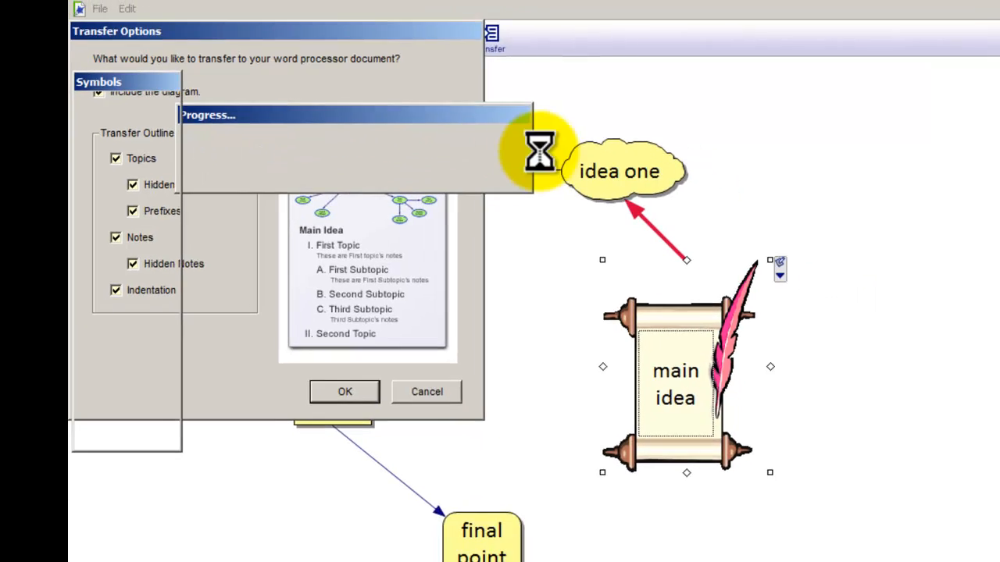